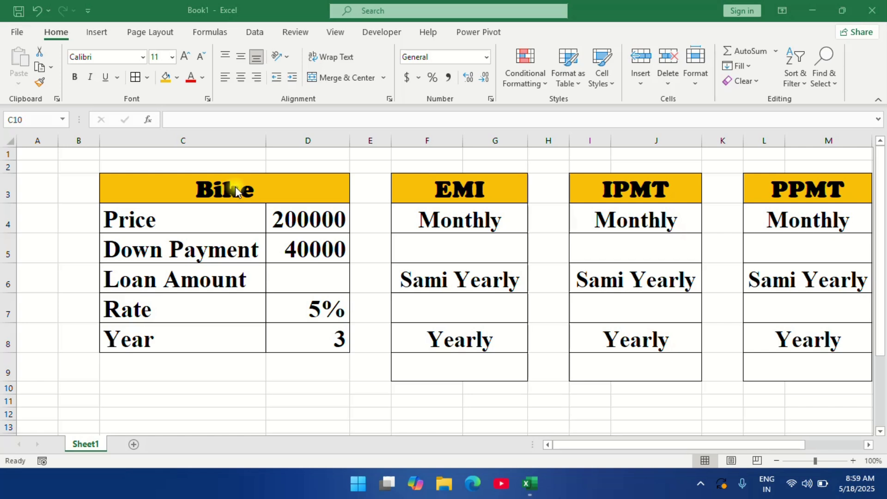
Calculate the bike's loan amount in D6 by subtracting the down payment from the price with =D4-D5
click(290, 221)
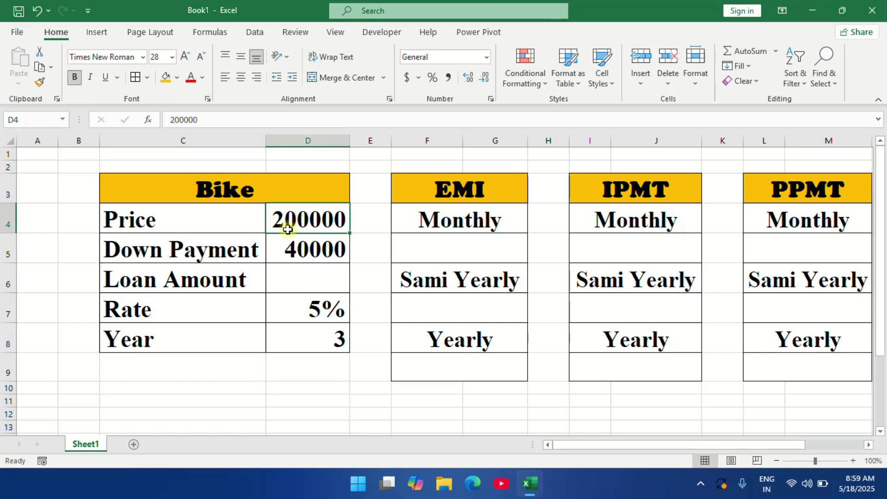
click(291, 250)
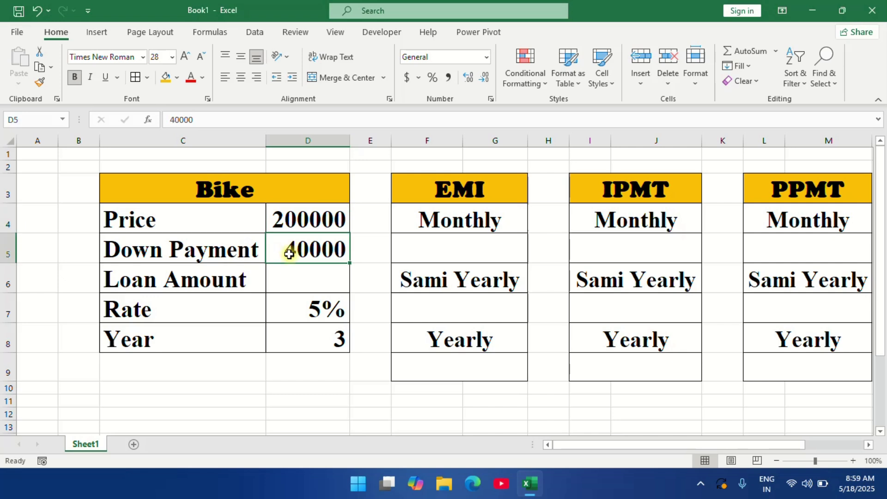
click(284, 279)
text(=)
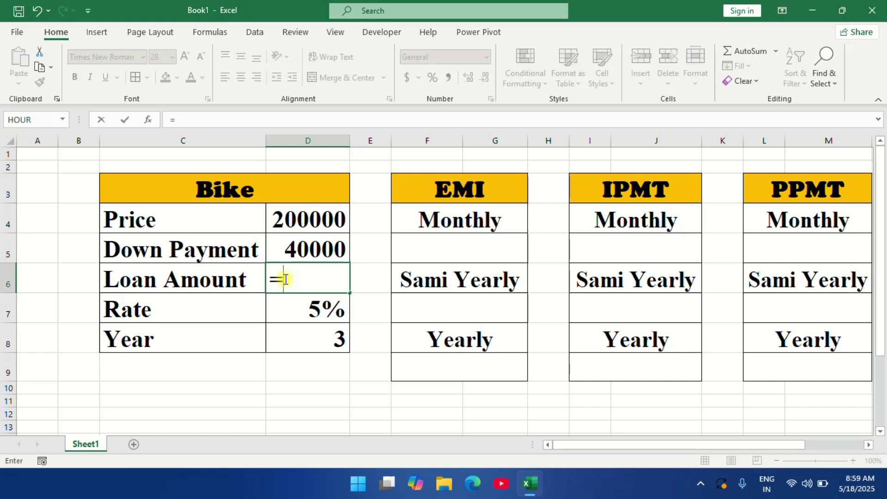
click(328, 224)
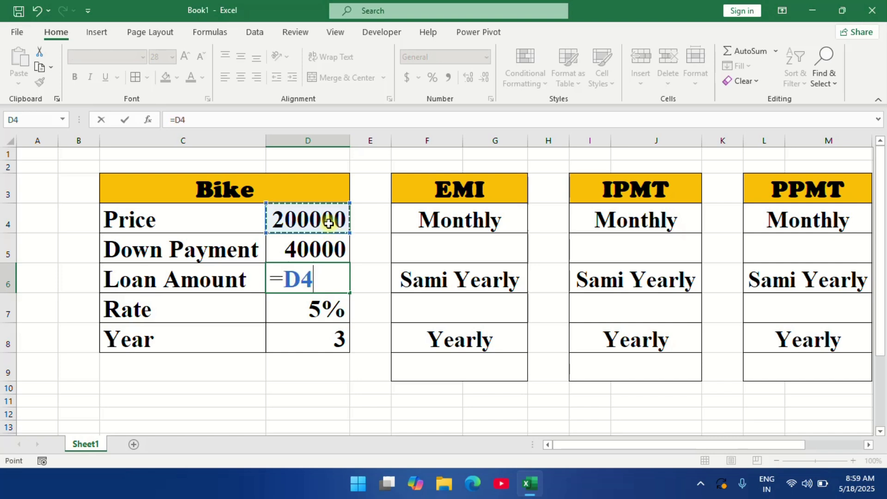
text(-)
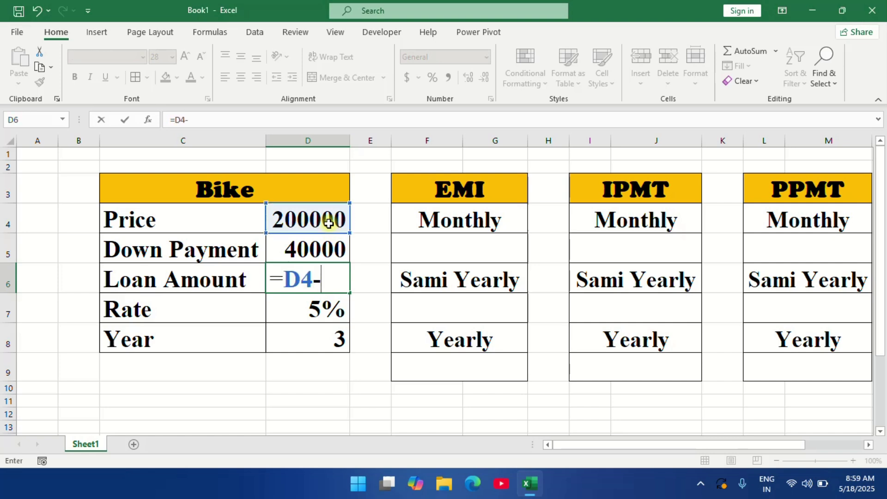
click(321, 253)
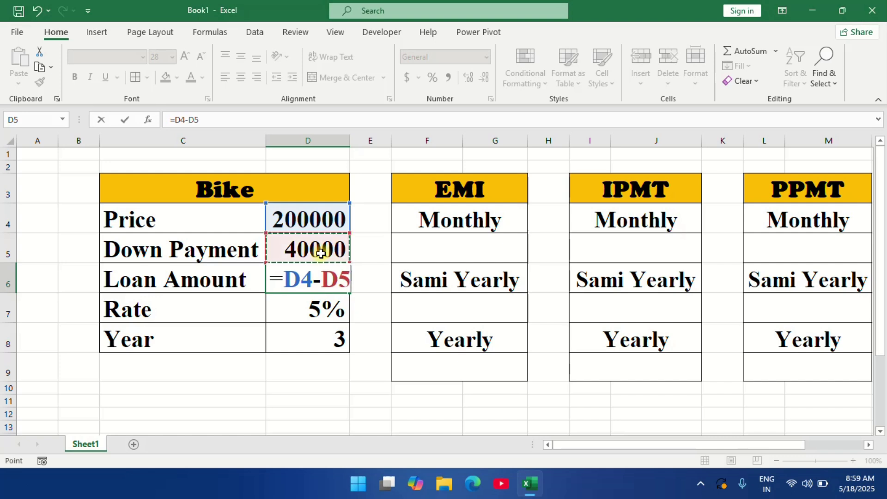
key(Return)
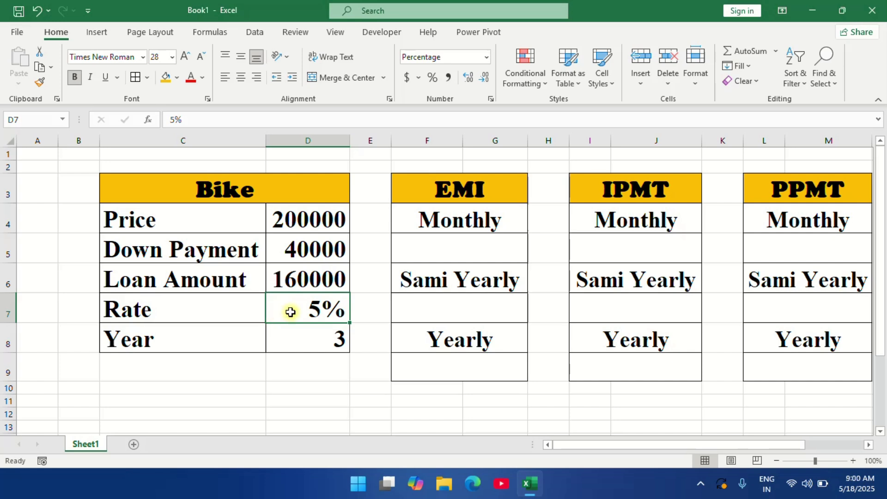
Calculate the monthly EMI in F5 with the formula =PMT(D7/12,D8*12,-D6)
click(292, 345)
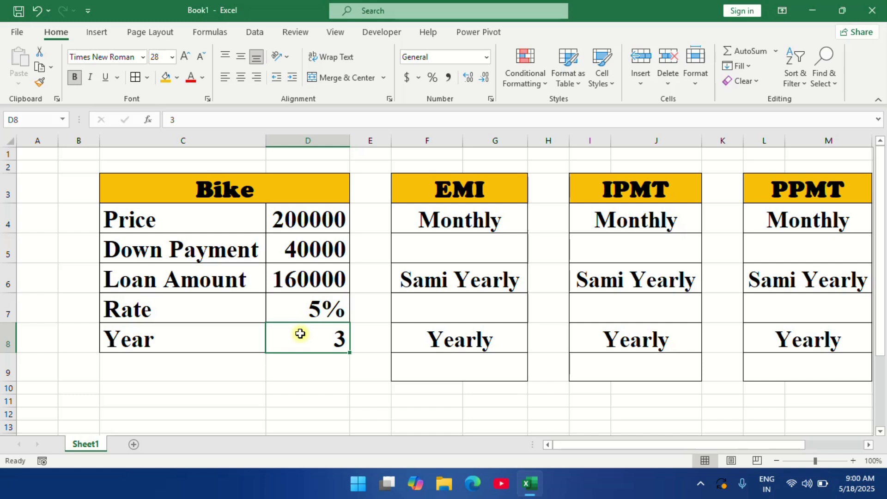
click(425, 250)
double_click(426, 250)
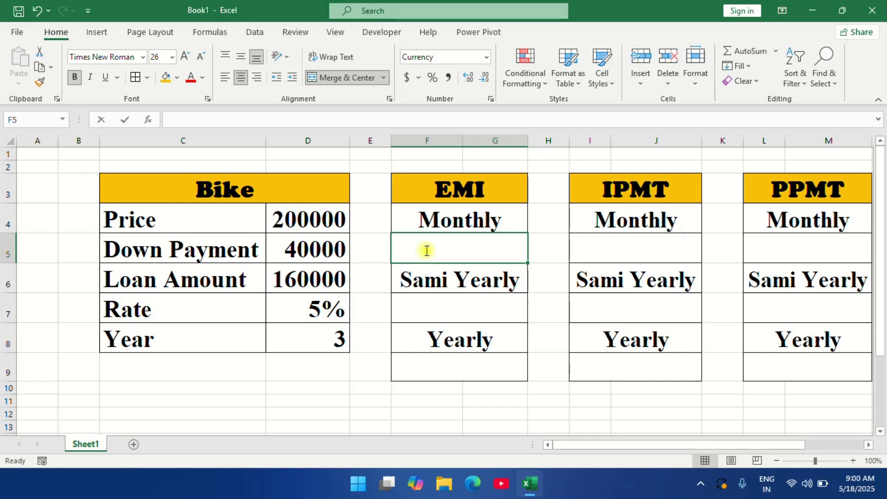
text(=)
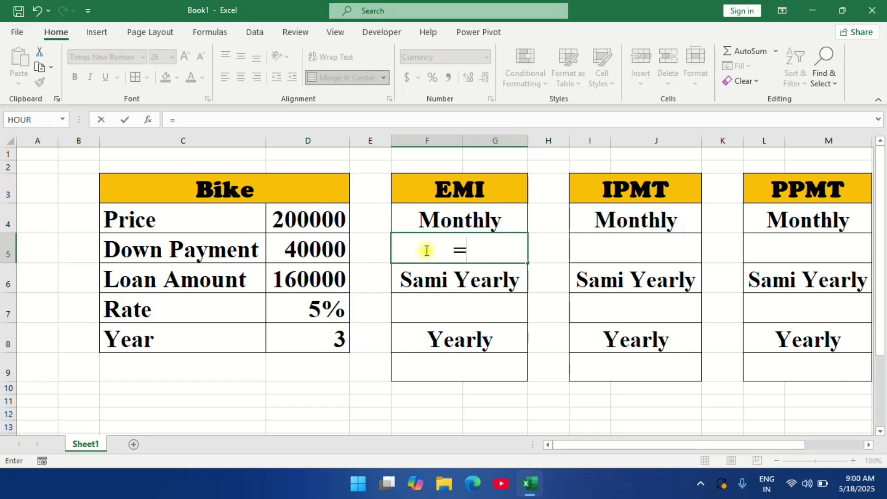
text(pmt)
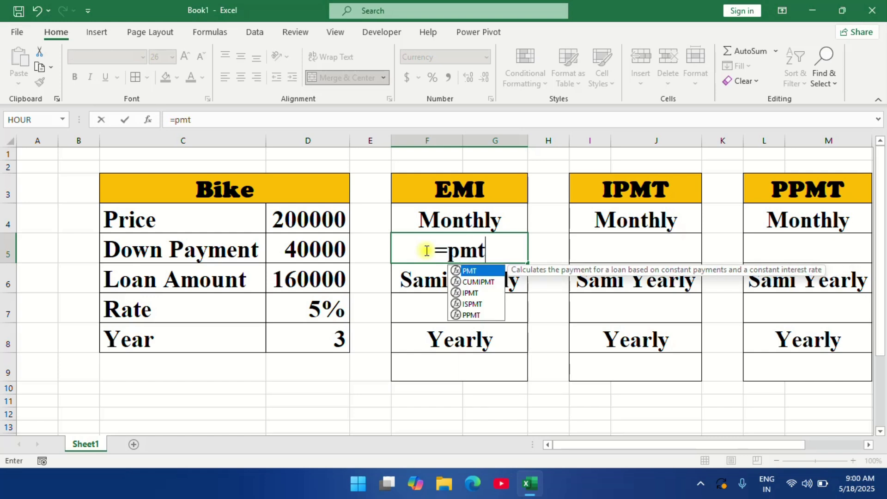
key(Tab)
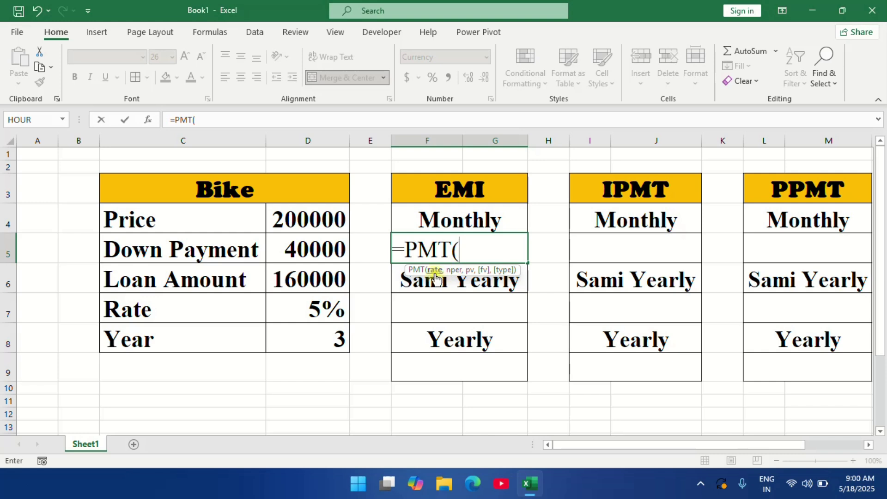
click(326, 306)
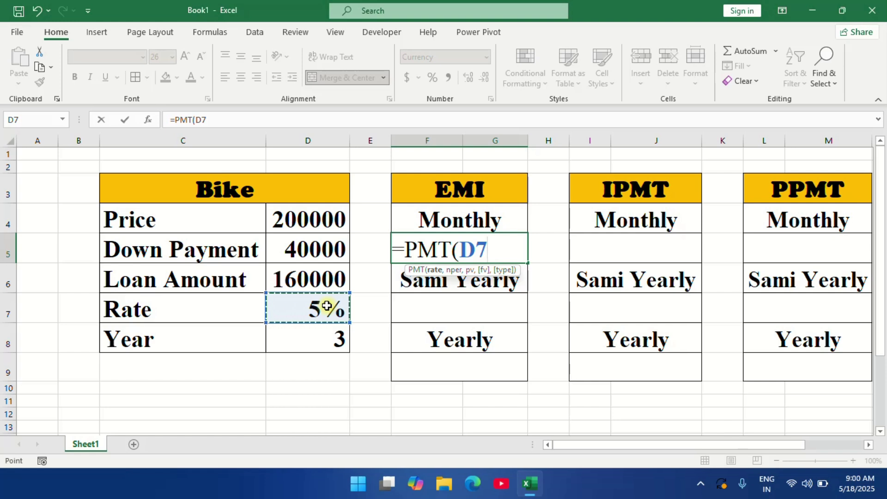
text(/12)
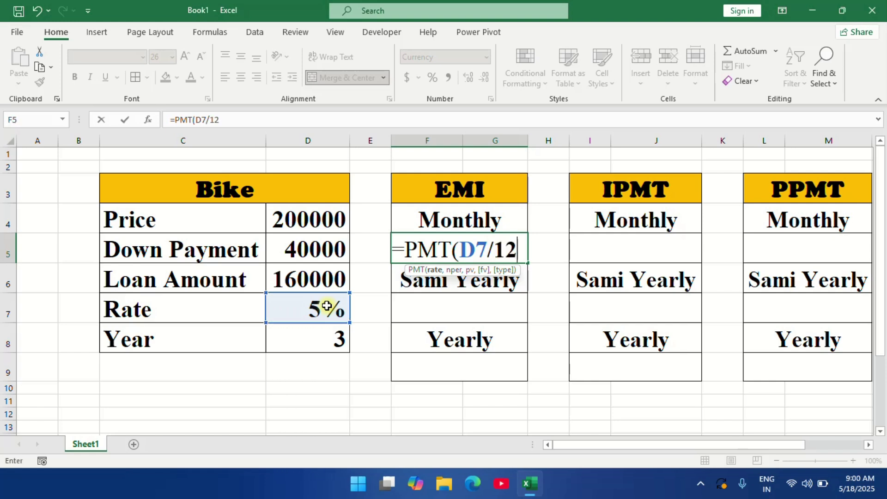
text(,)
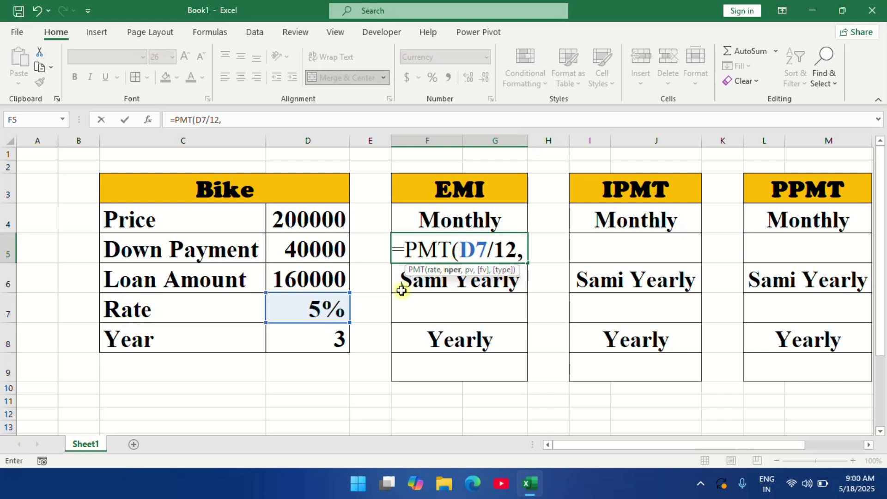
click(319, 337)
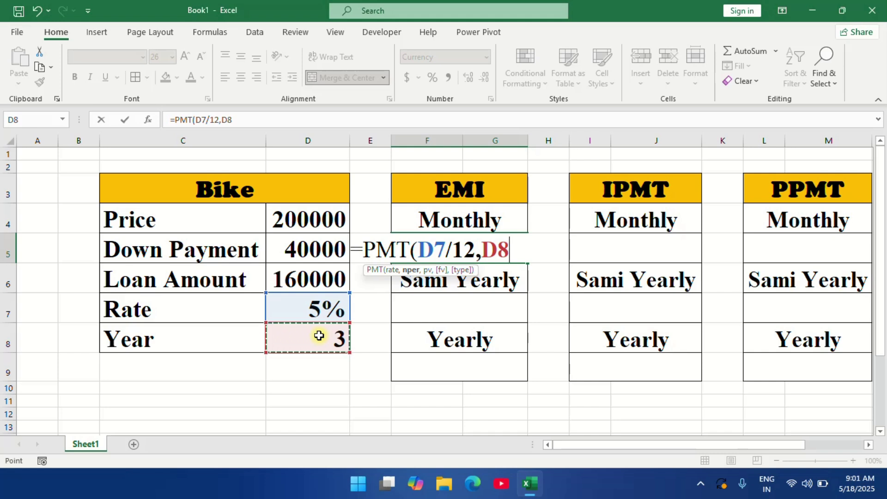
text(*12)
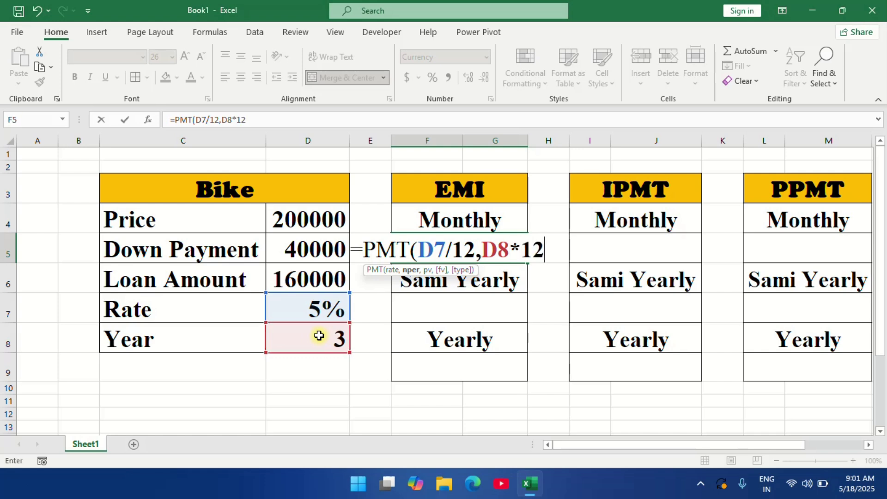
text(,)
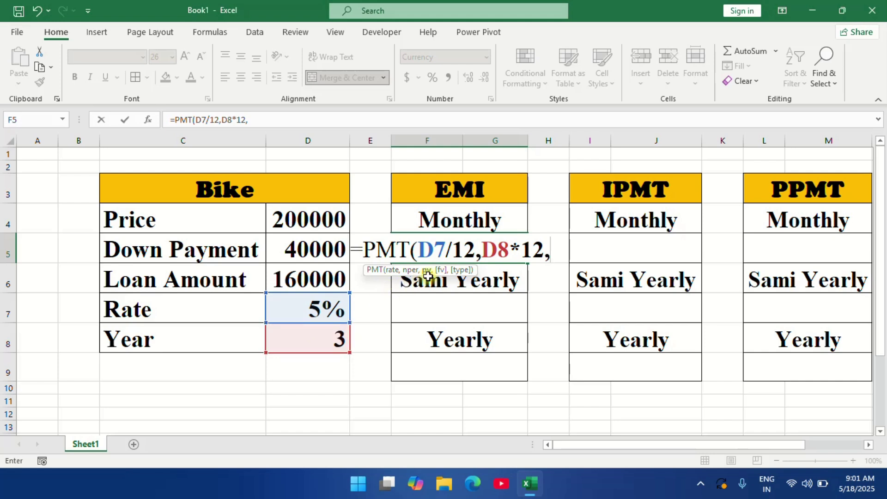
text(-)
click(310, 275)
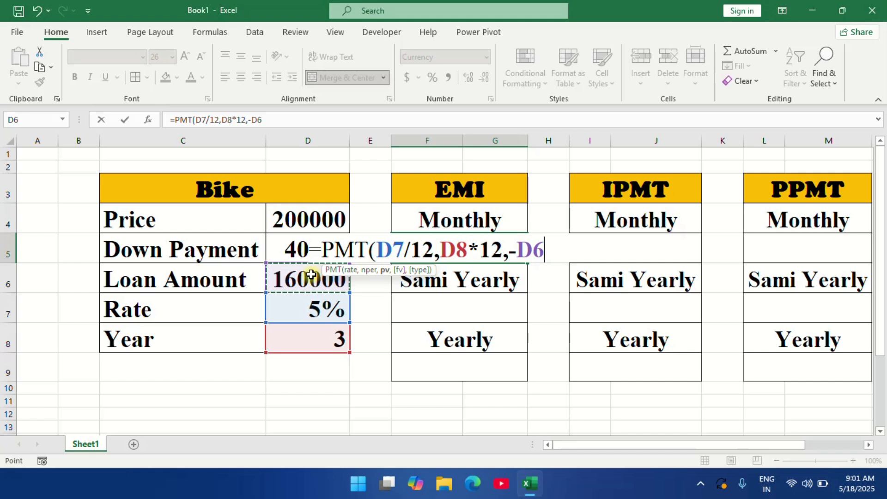
text())
key(Return)
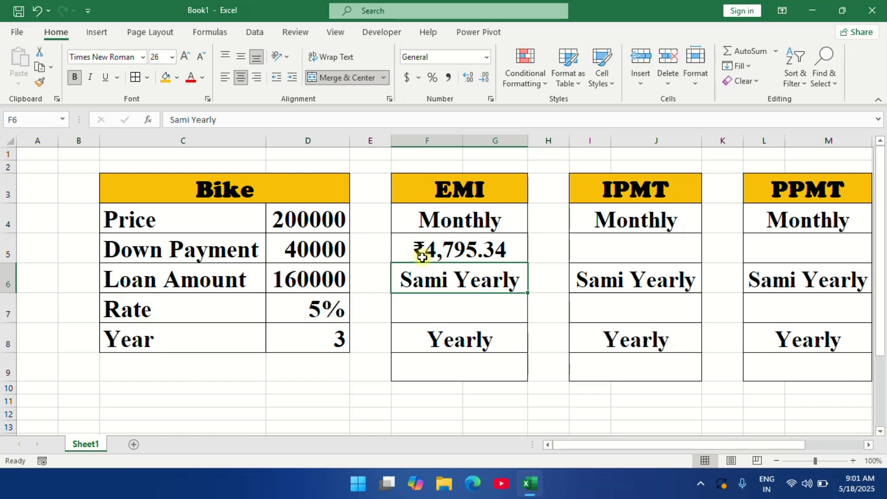
Calculate the half-yearly EMI in F7, under Sami Yearly, with the formula =PMT(D7/2,D8*2,-D6)
click(457, 313)
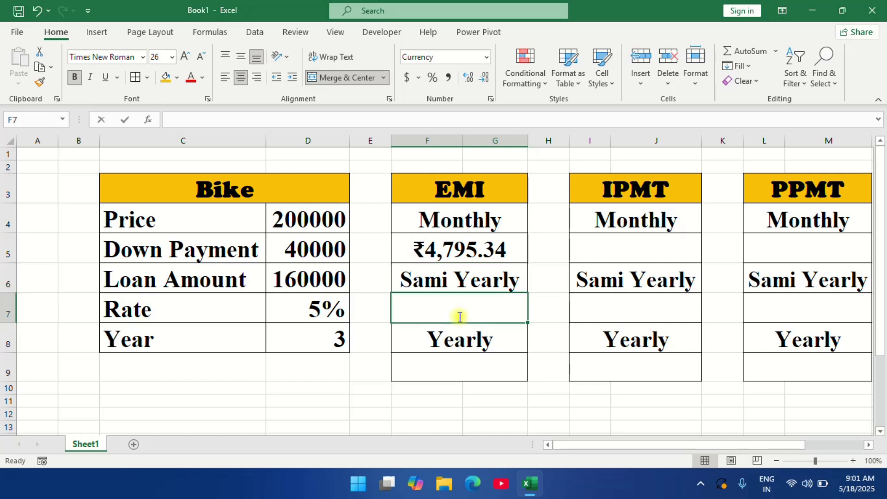
text(=pmt)
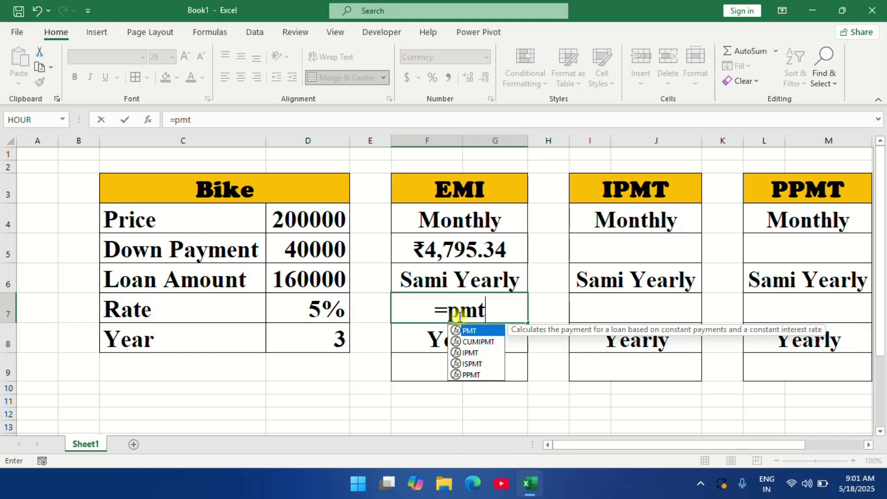
key(Tab)
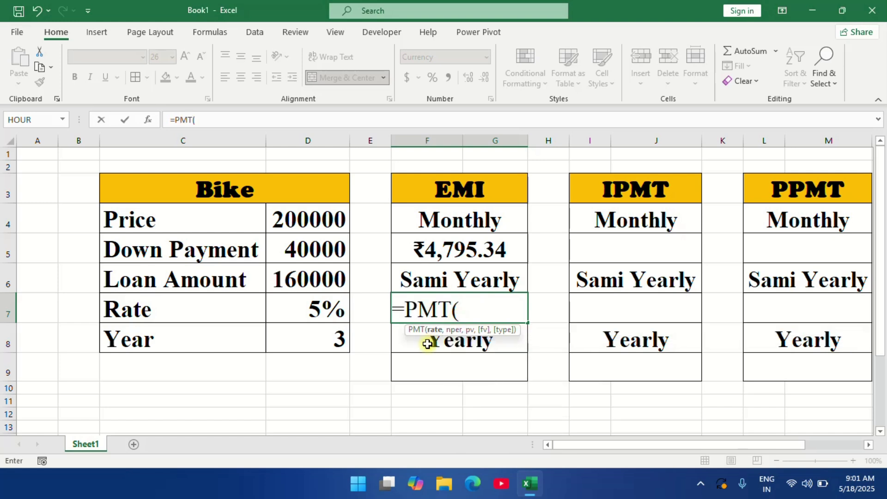
click(325, 312)
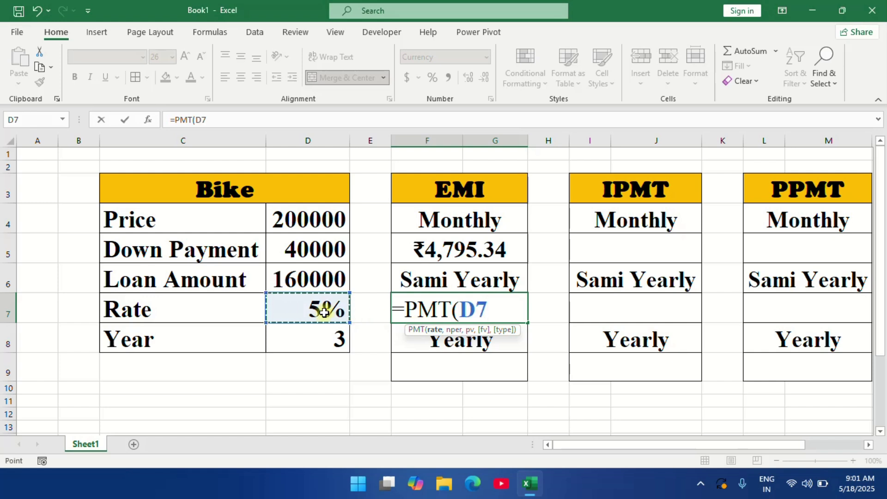
text(/)
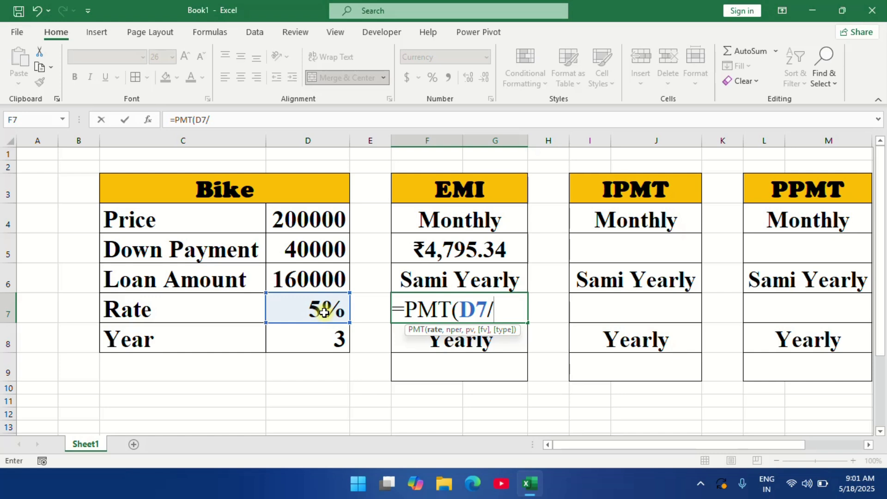
text(2,)
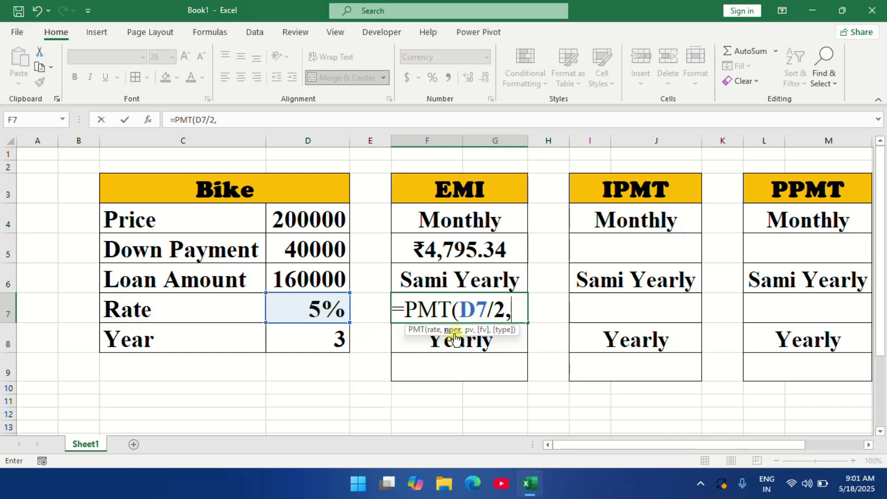
click(308, 345)
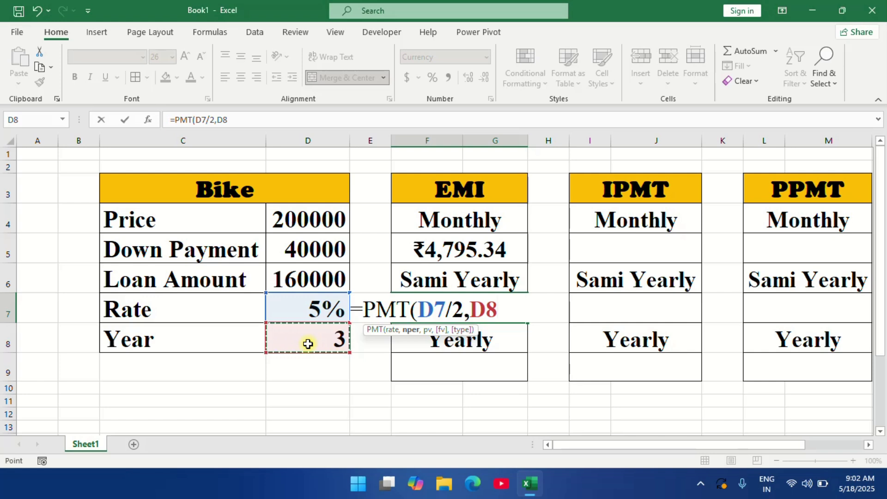
text(*2)
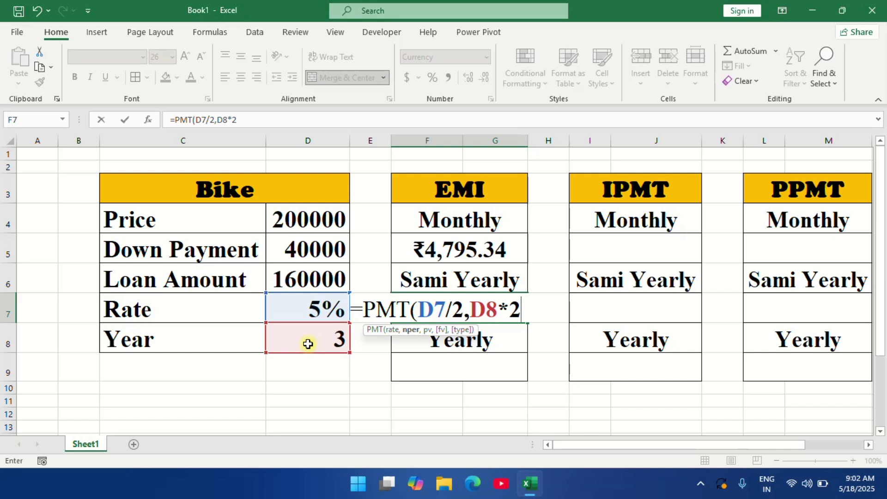
text(,)
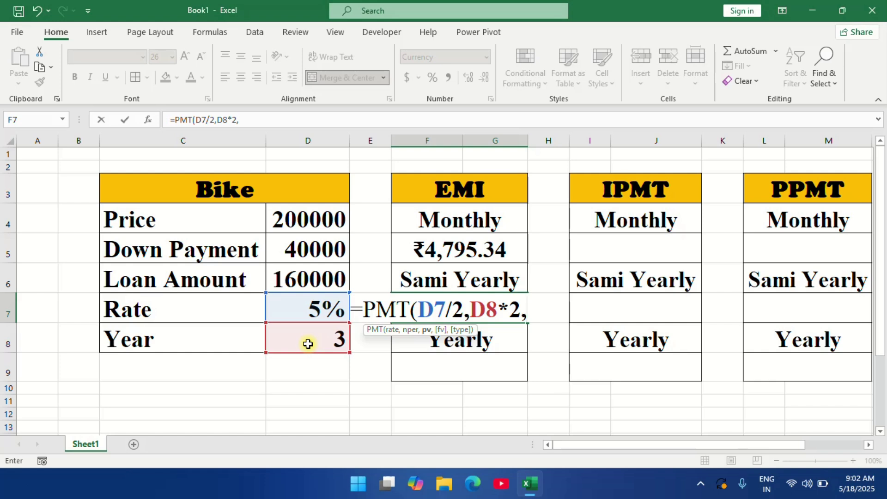
text(-)
click(292, 275)
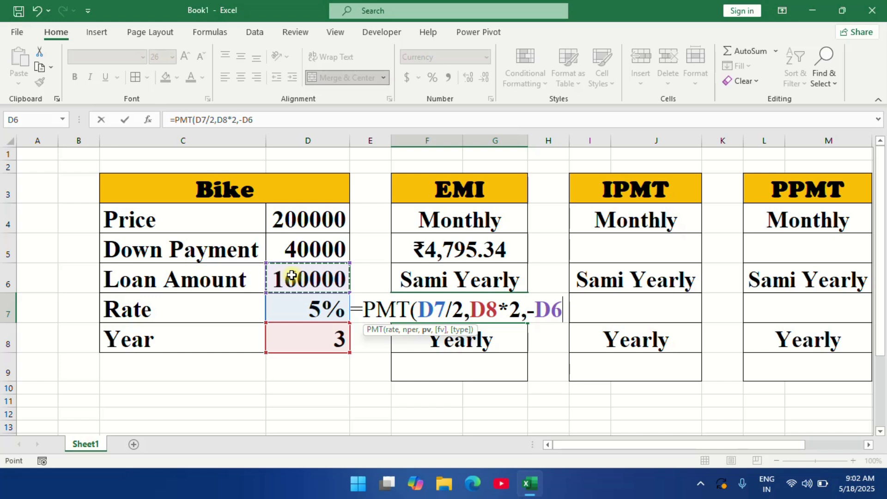
text())
key(Return)
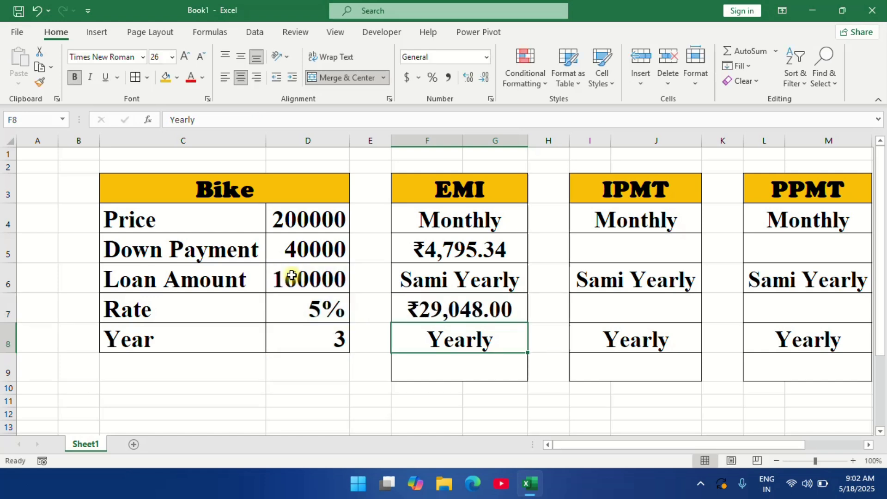
Calculate the yearly EMI in F9 with the formula =PMT(D7,D8,-D6)
click(427, 376)
double_click(428, 376)
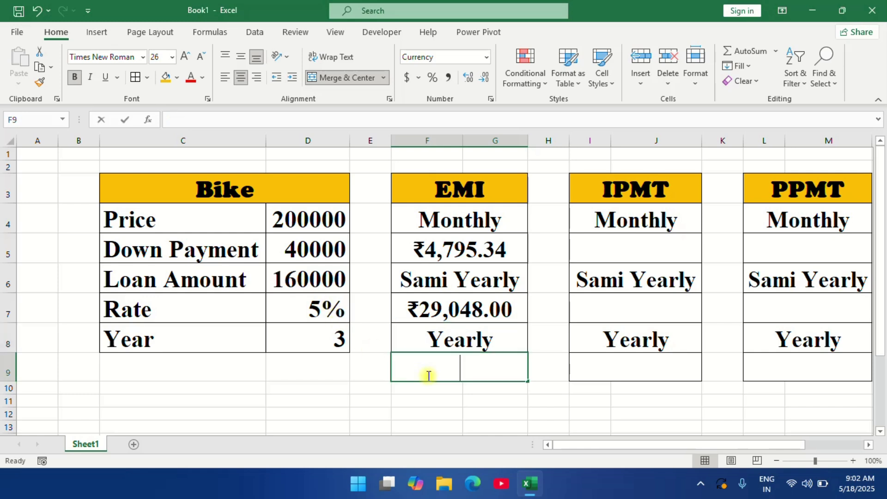
text(=)
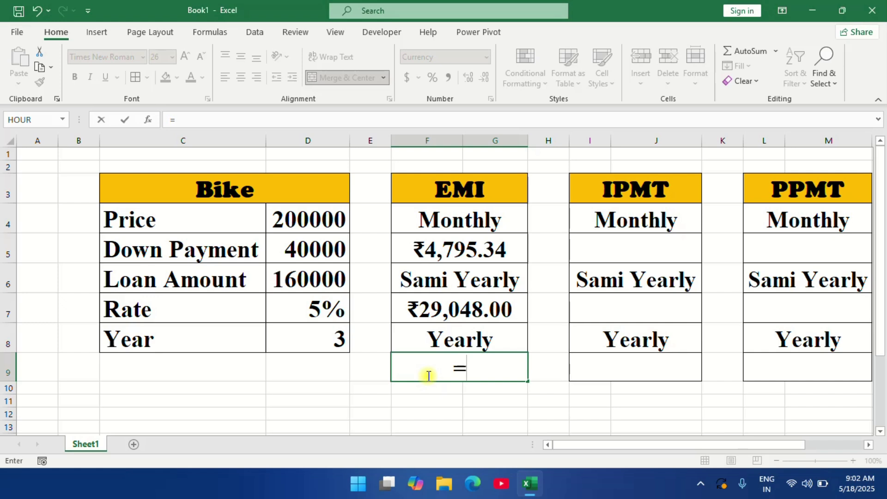
text(pmt)
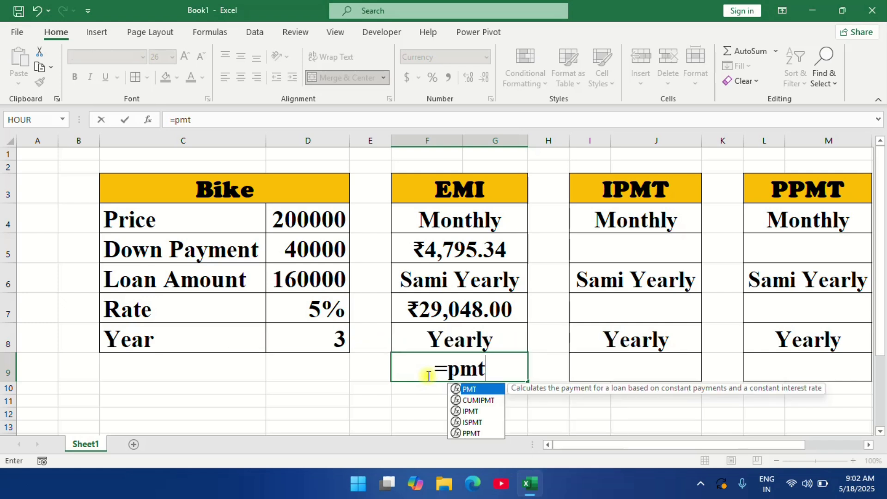
text(()
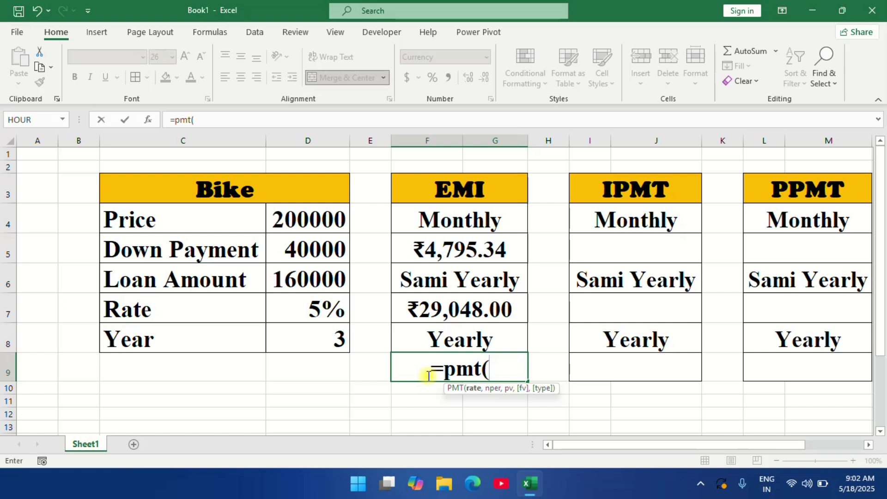
click(325, 309)
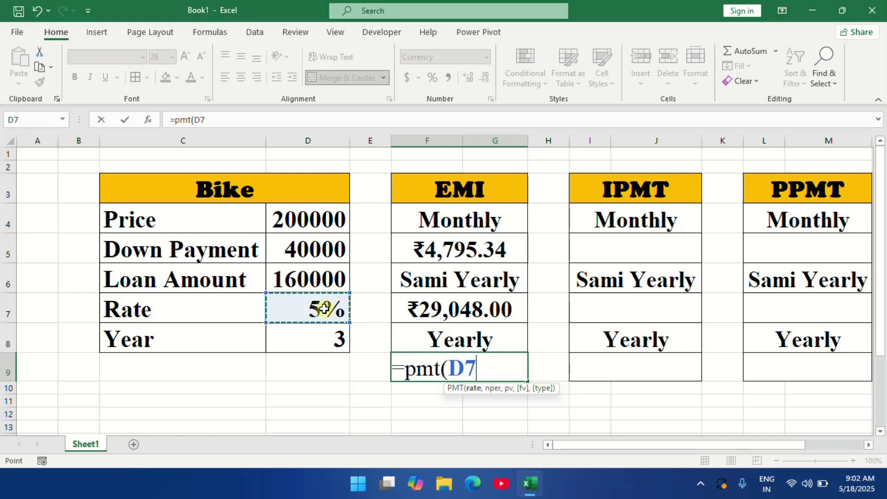
text(,)
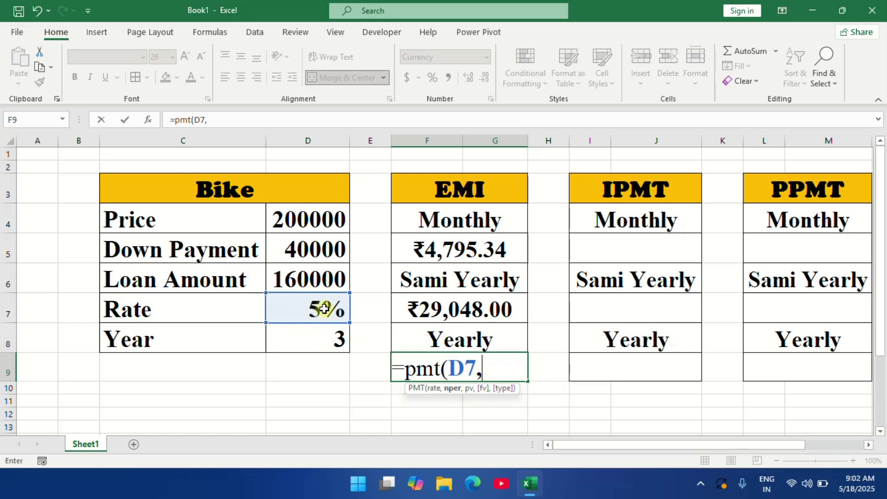
click(327, 336)
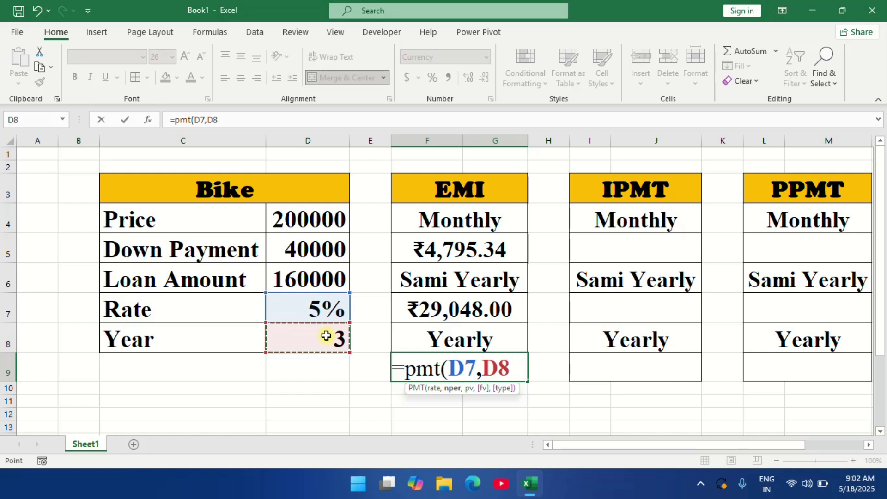
text(,)
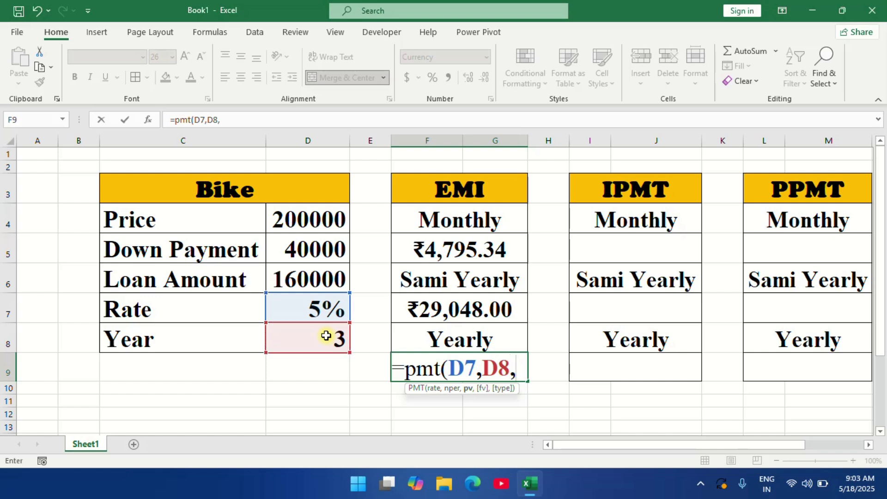
text(-)
click(293, 274)
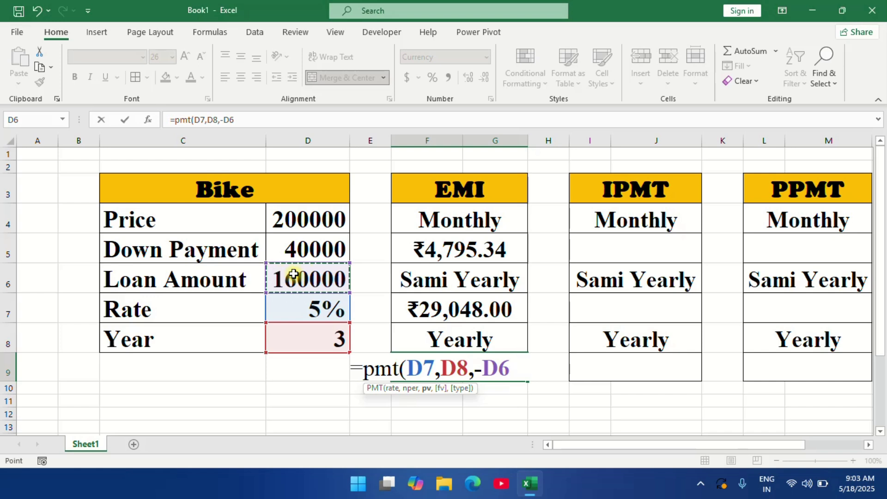
text())
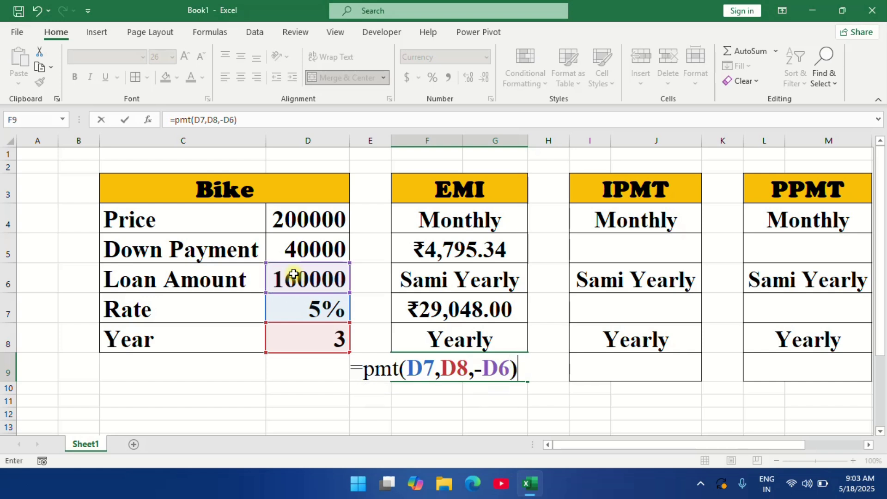
key(Return)
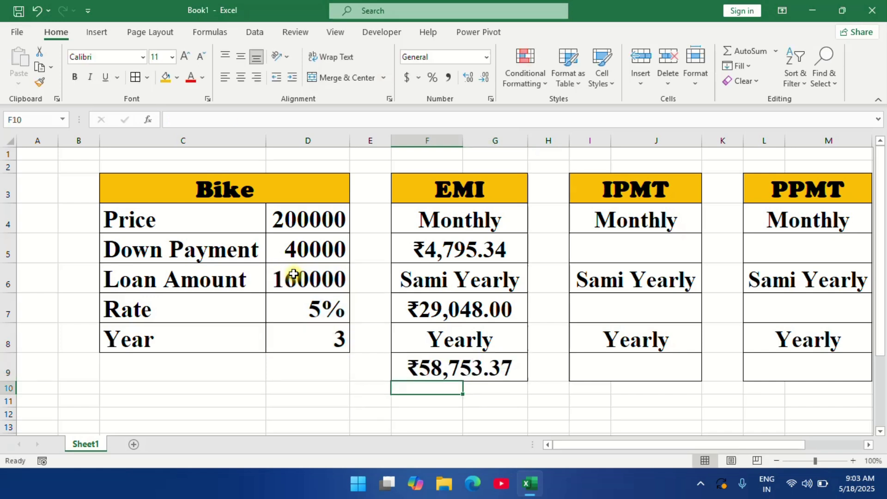
Review the monthly, half-yearly and yearly EMI formulas in F5, F7 and F9
click(440, 244)
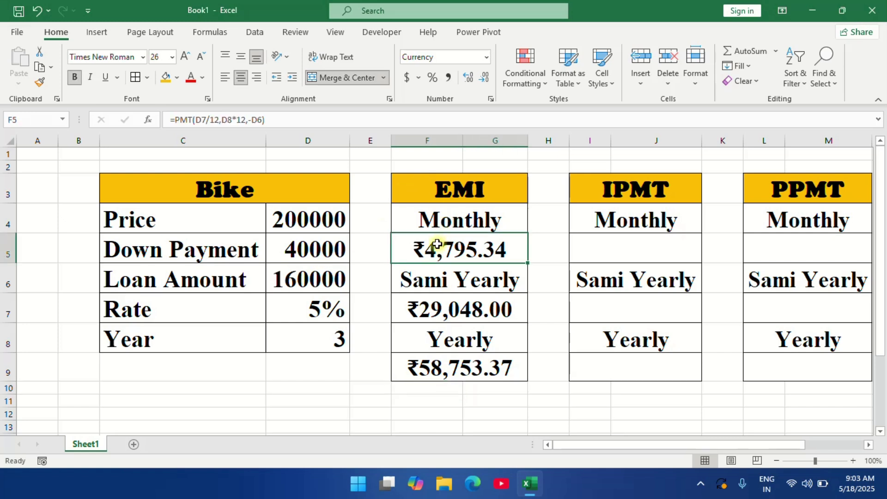
click(433, 303)
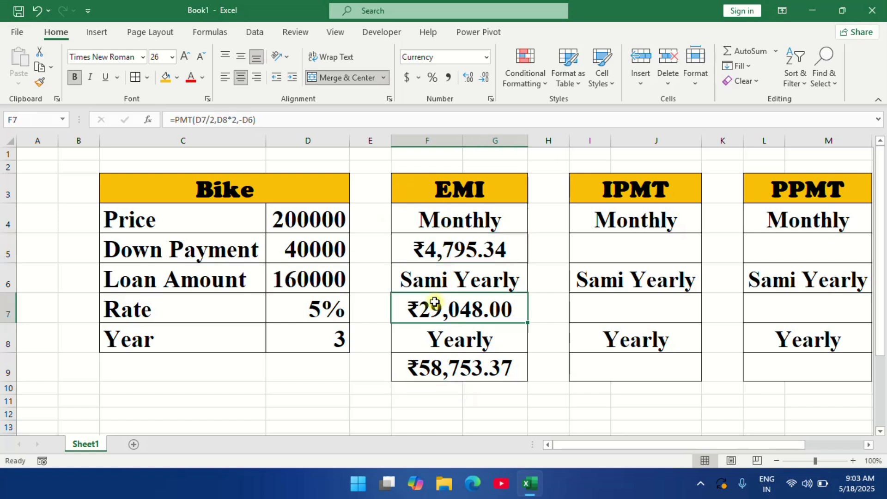
click(443, 371)
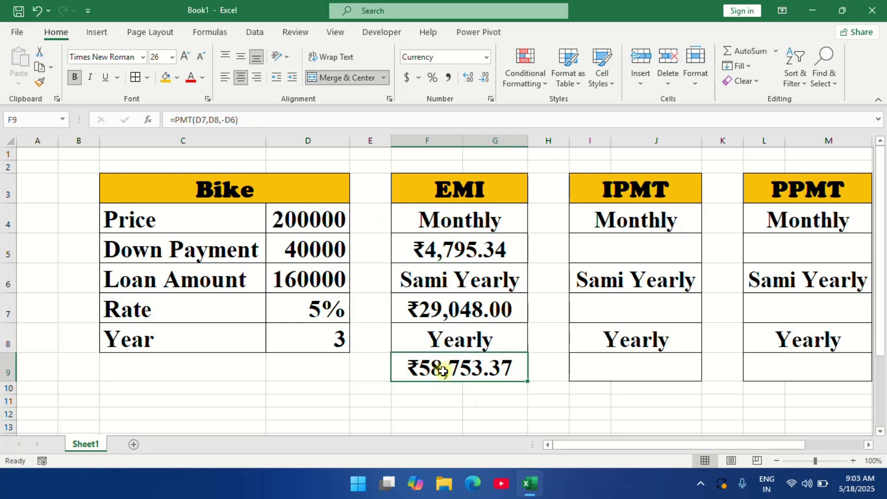
click(609, 250)
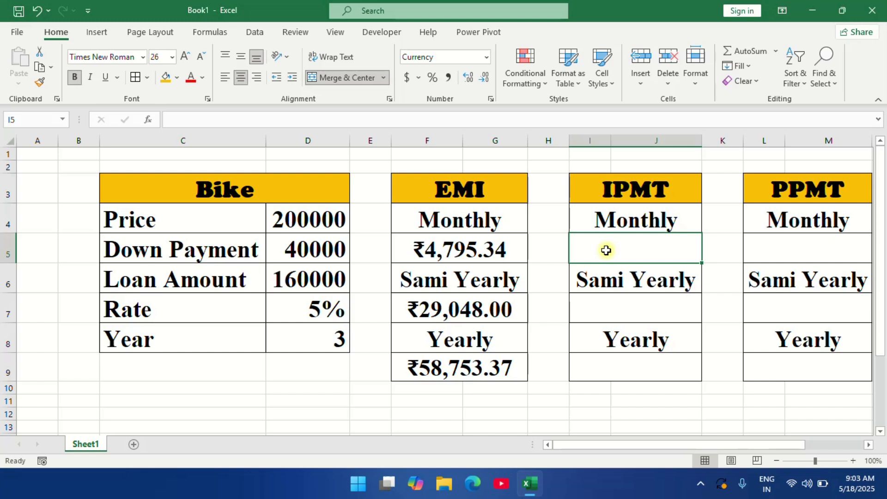
click(471, 252)
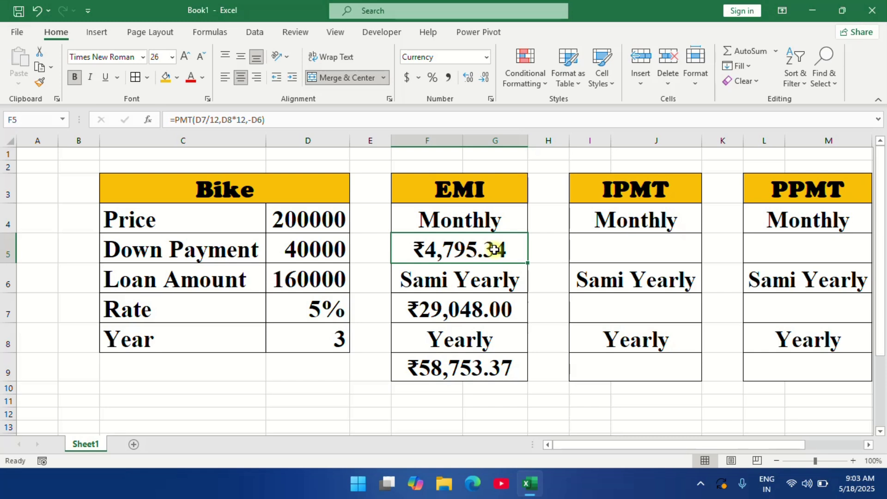
Calculate the first month's interest payment in I5, under IPMT Monthly, with the formula =IPMT(D7/12,1,D8*12,-D6)
double_click(625, 243)
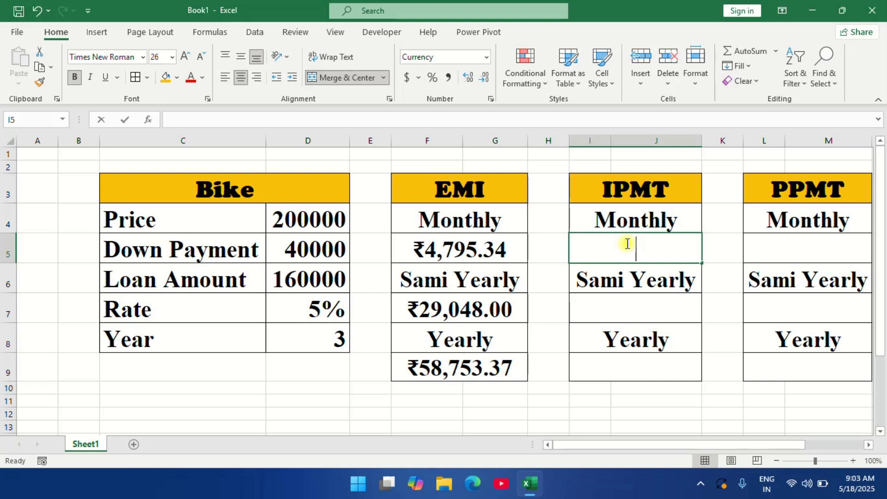
text(=)
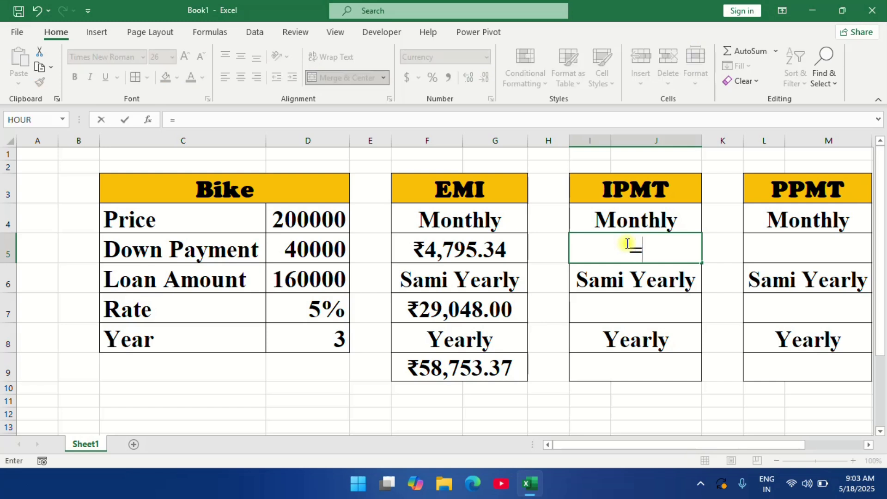
text(ip)
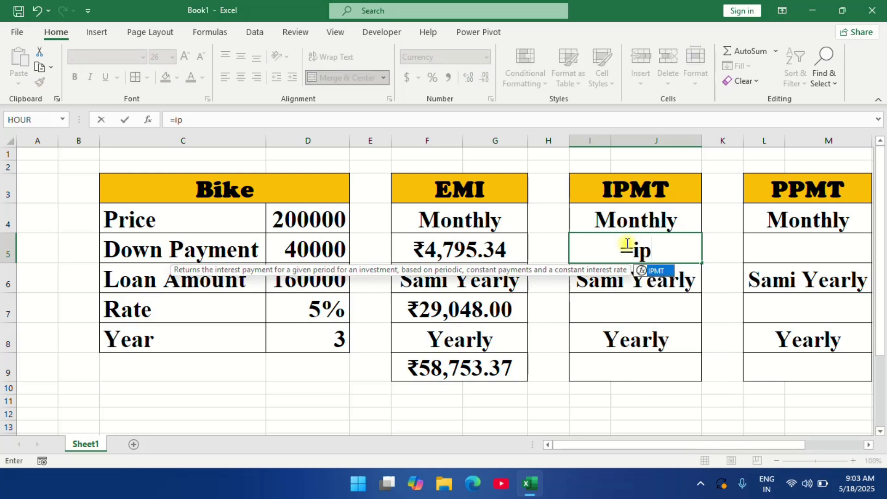
key(Tab)
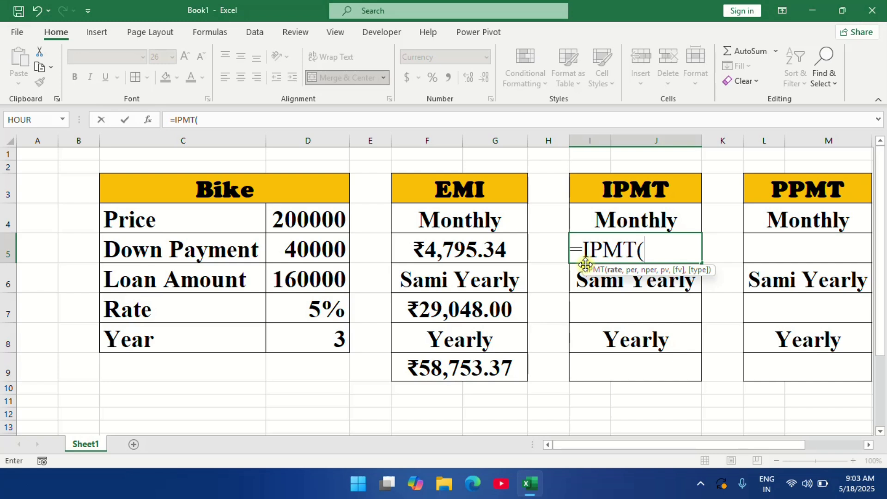
click(323, 306)
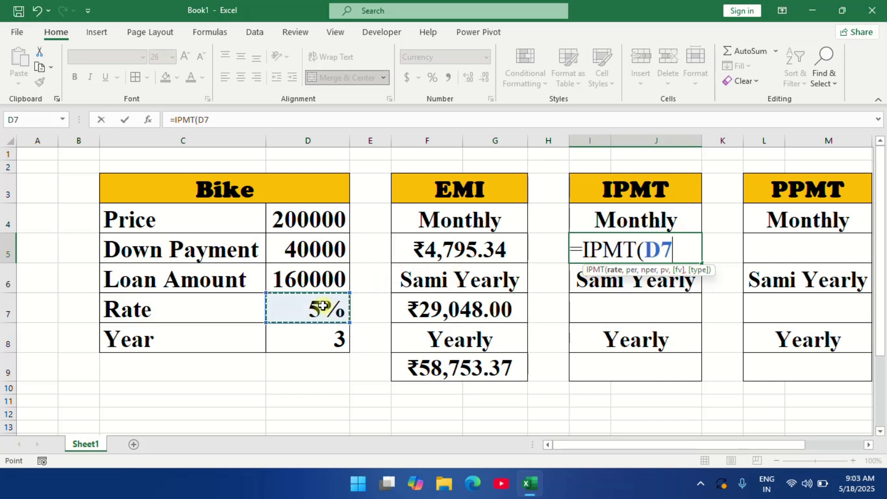
text(/12,)
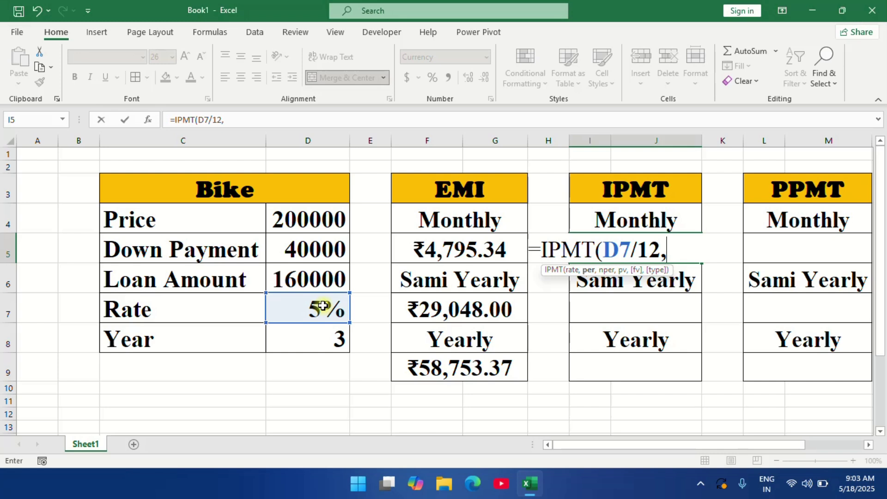
text(1,)
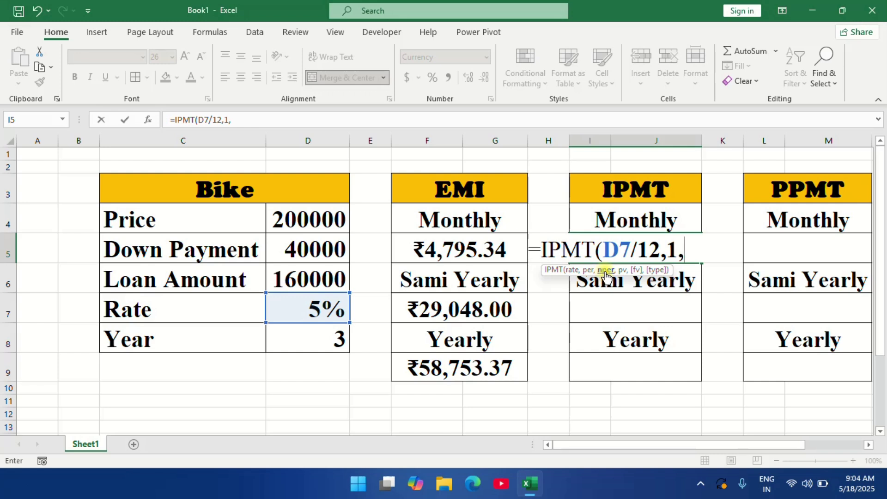
click(320, 336)
text(*12)
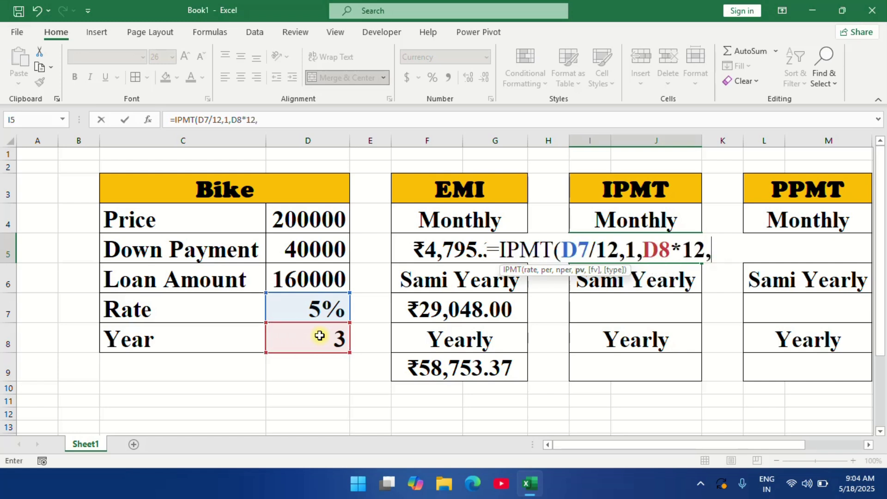
text(,-)
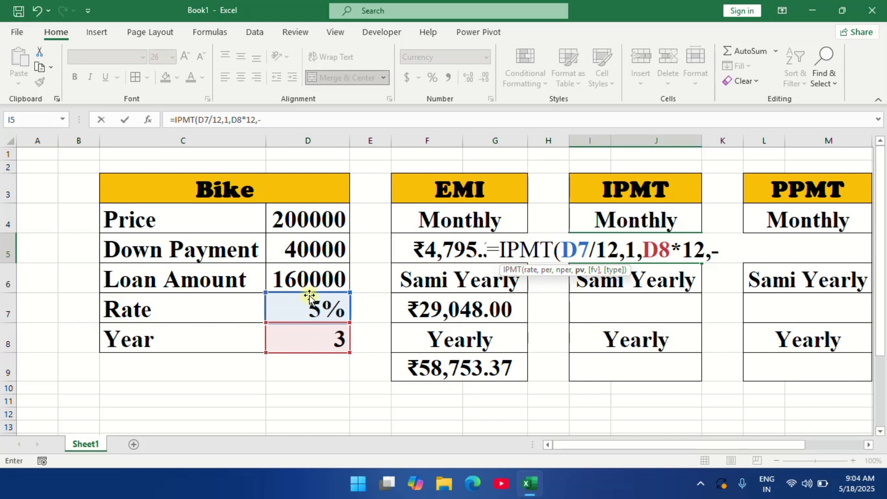
click(311, 282)
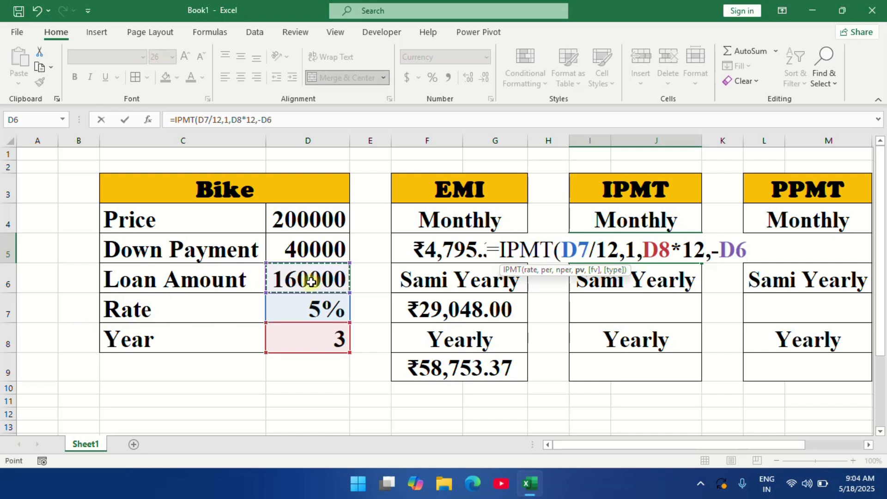
text())
key(Return)
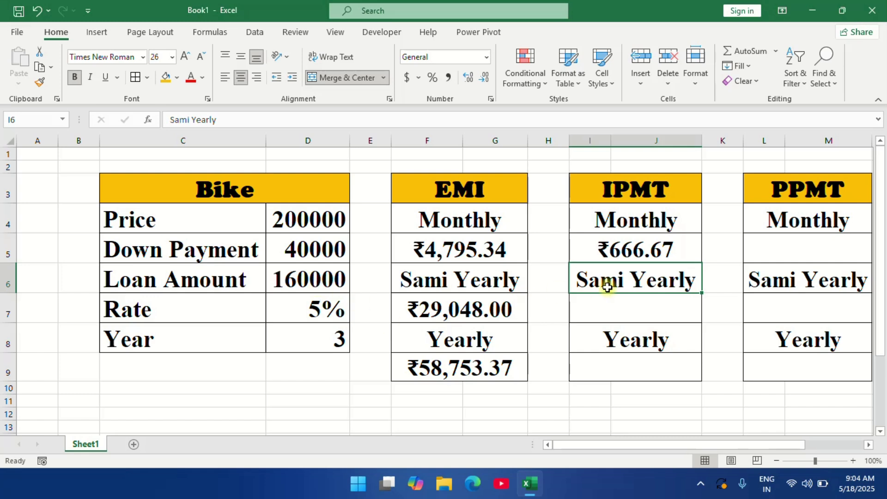
Calculate the first half-year's interest payment in I7, under IPMT Sami Yearly, with the formula =IPMT(D7/2,1,D8*2,-D6)
double_click(616, 308)
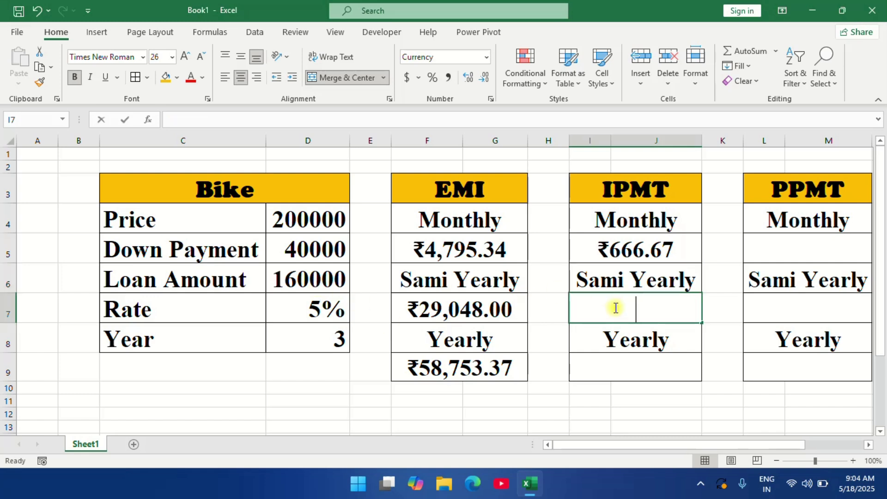
text(=ip)
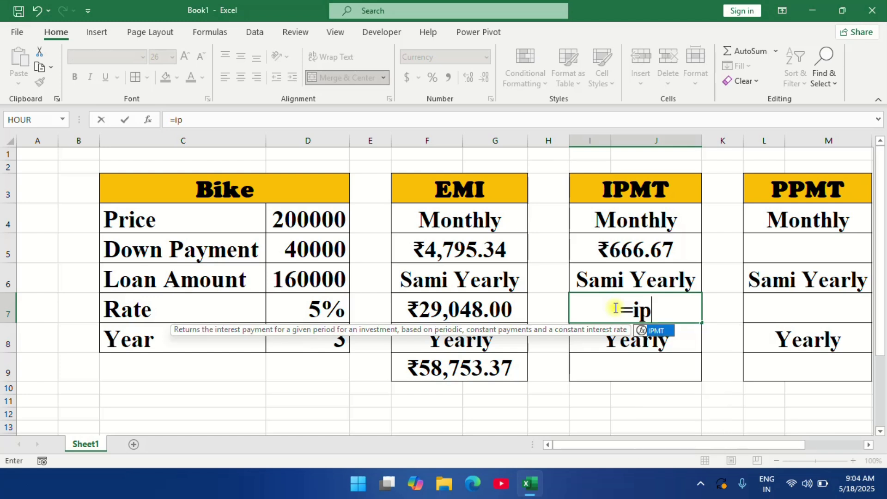
key(Tab)
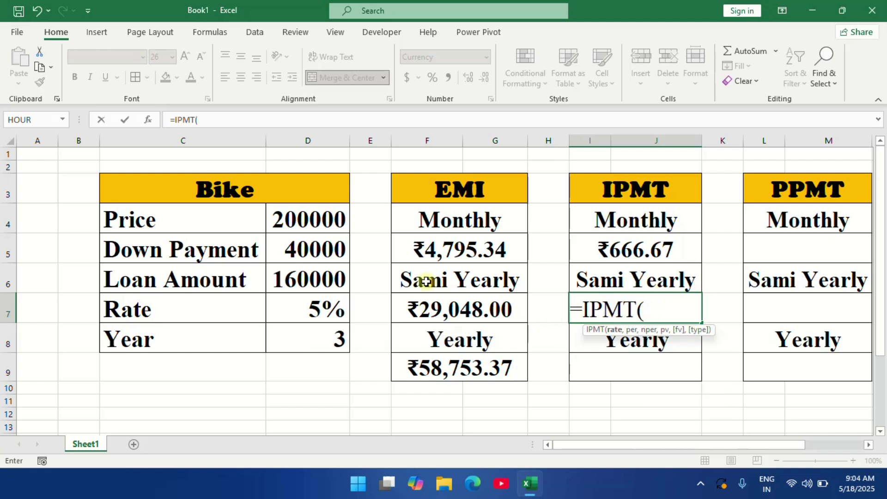
click(308, 306)
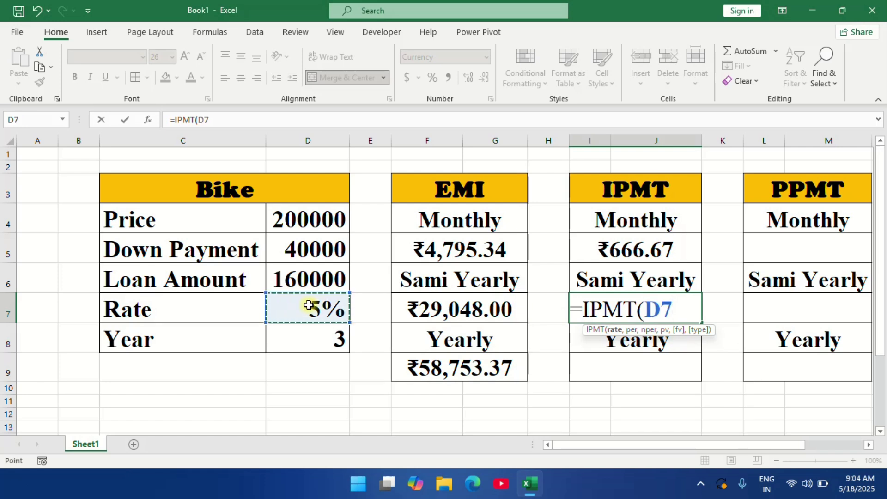
text(/2,)
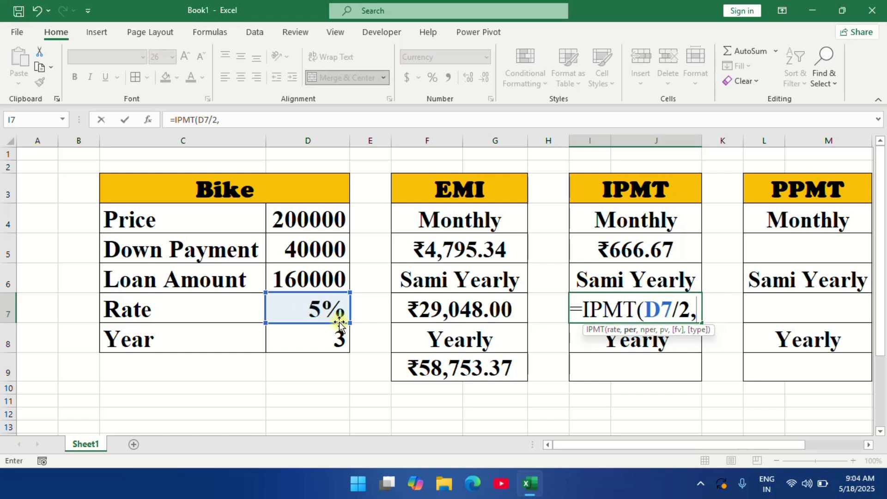
text(1,)
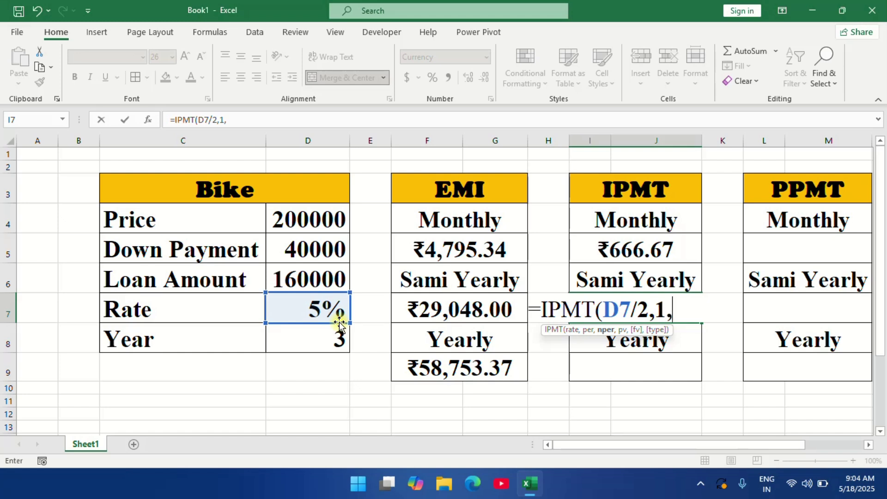
click(314, 345)
text(*2,)
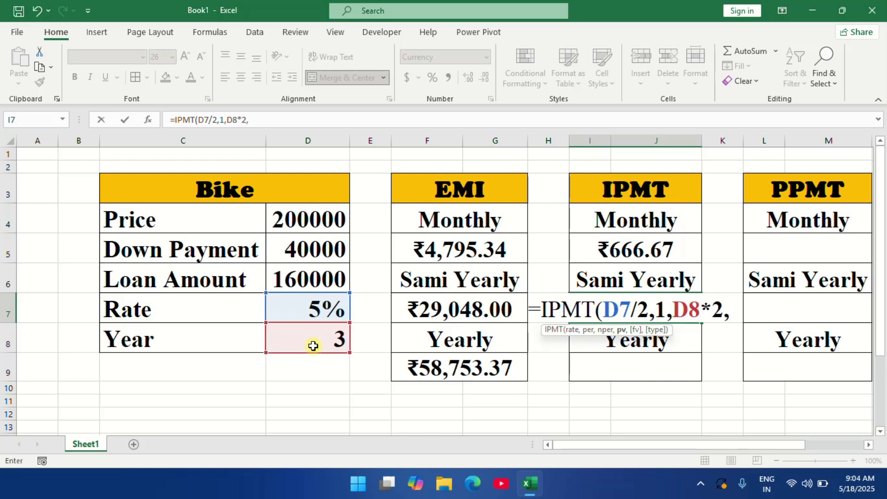
text(-)
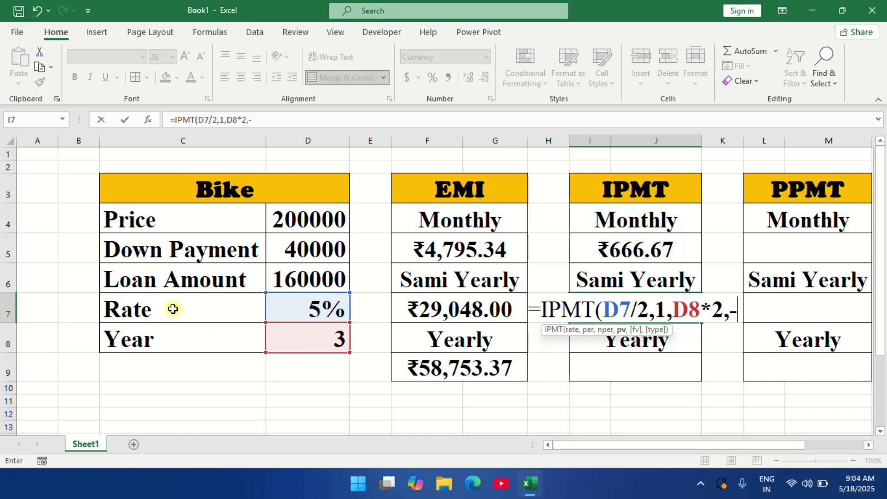
click(295, 281)
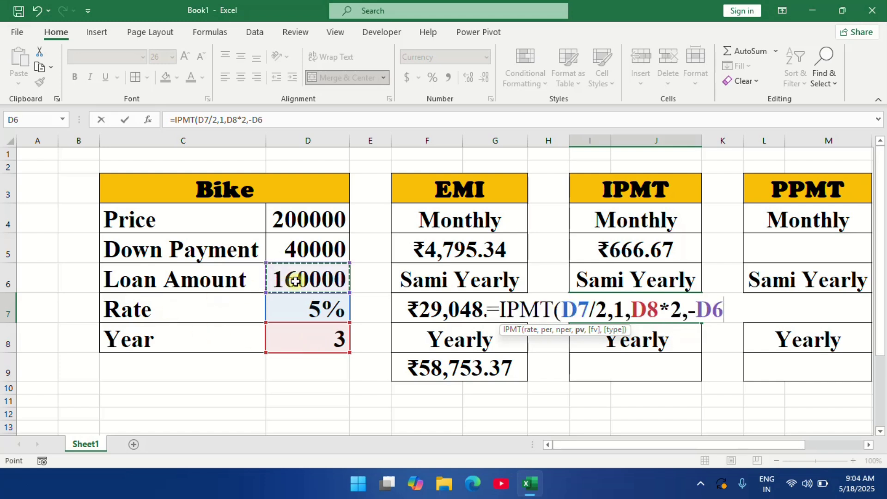
text())
key(Return)
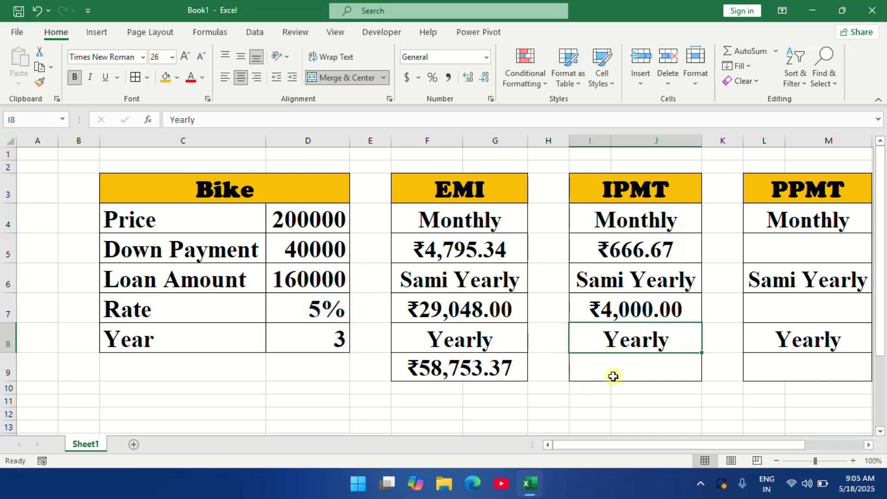
Calculate the first year's interest payment in I9, under IPMT Yearly, with the formula =IPMT(D7,1,D8,-D6)
click(613, 376)
text(=)
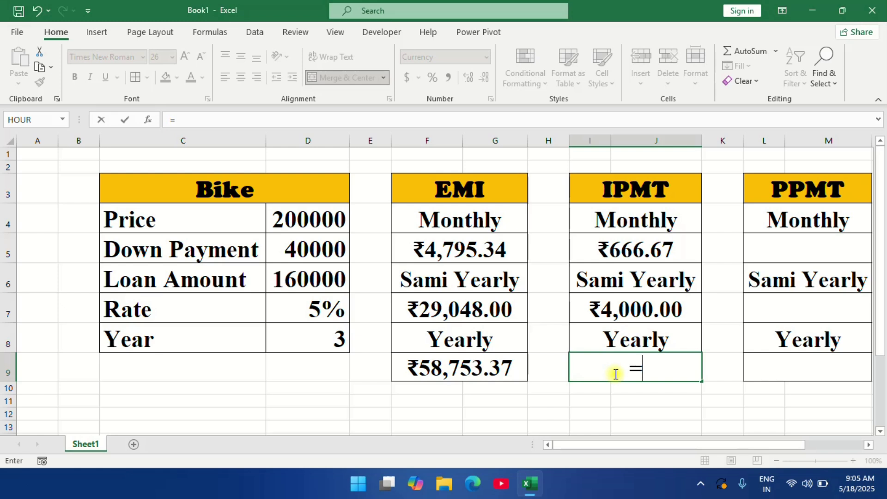
text(ip)
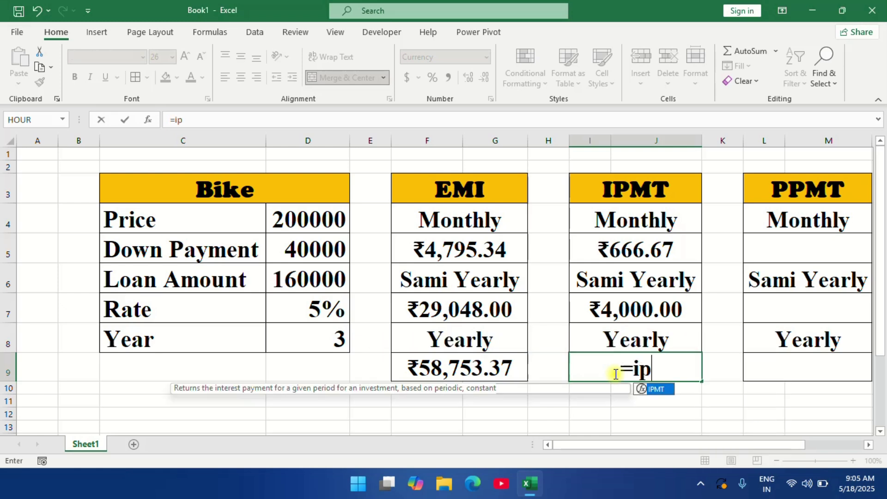
key(Tab)
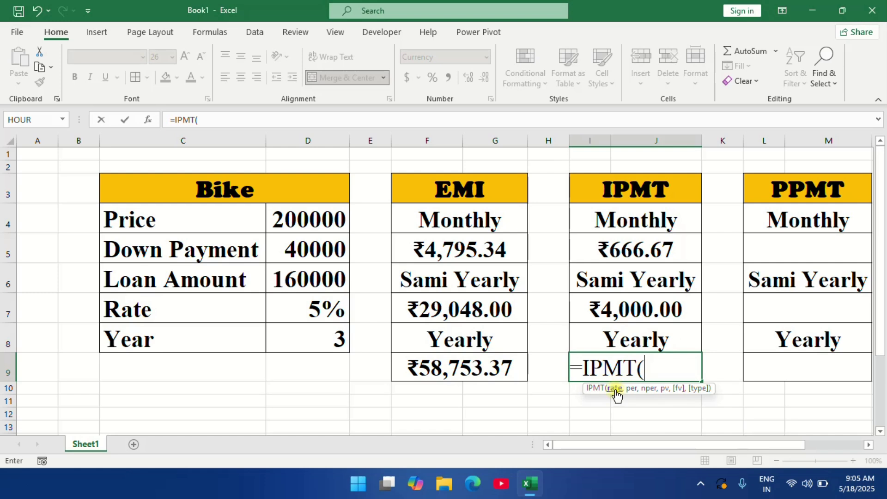
click(325, 313)
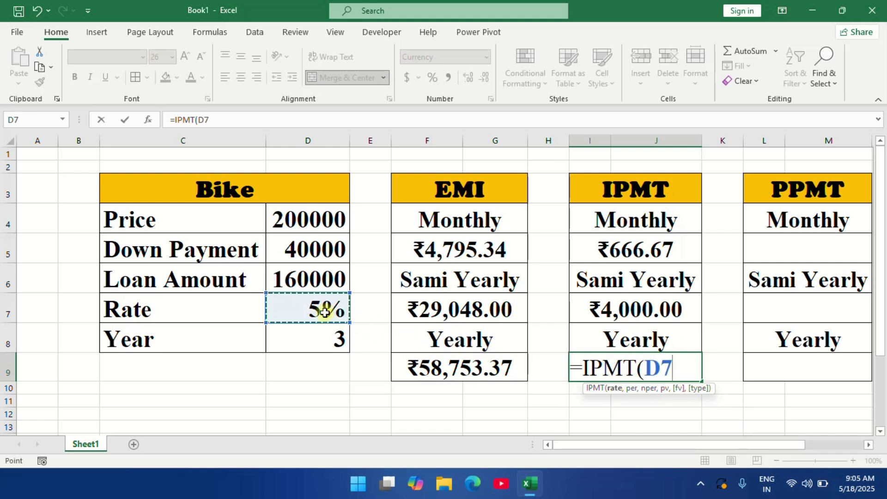
text(,)
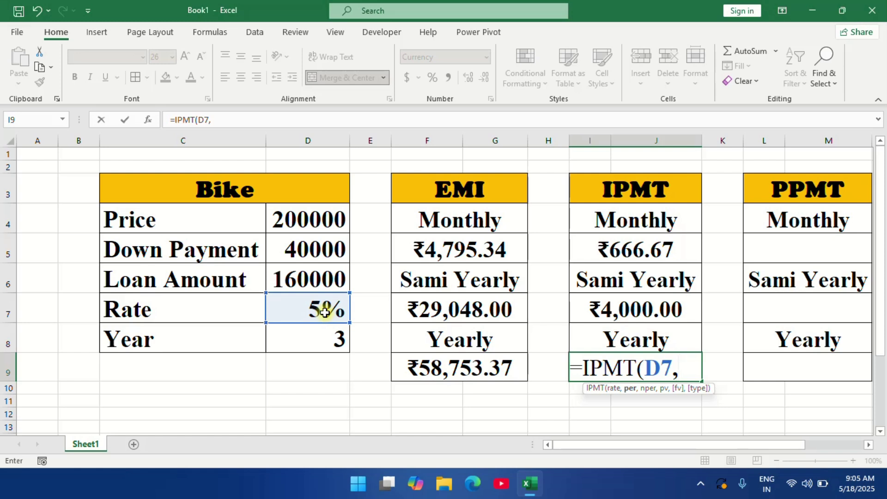
text(1,)
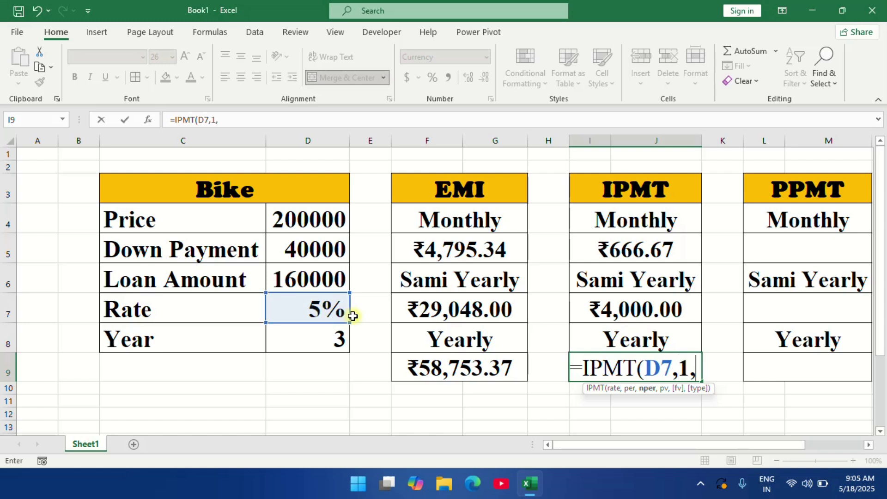
click(317, 341)
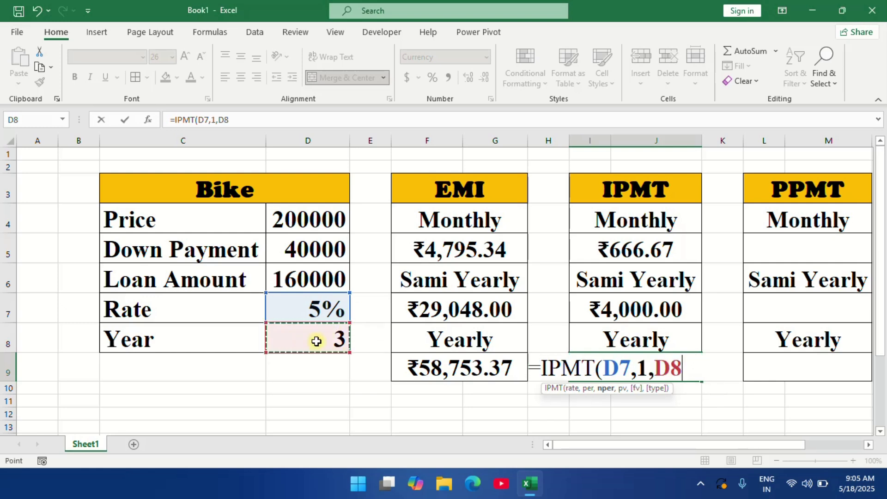
text(,-)
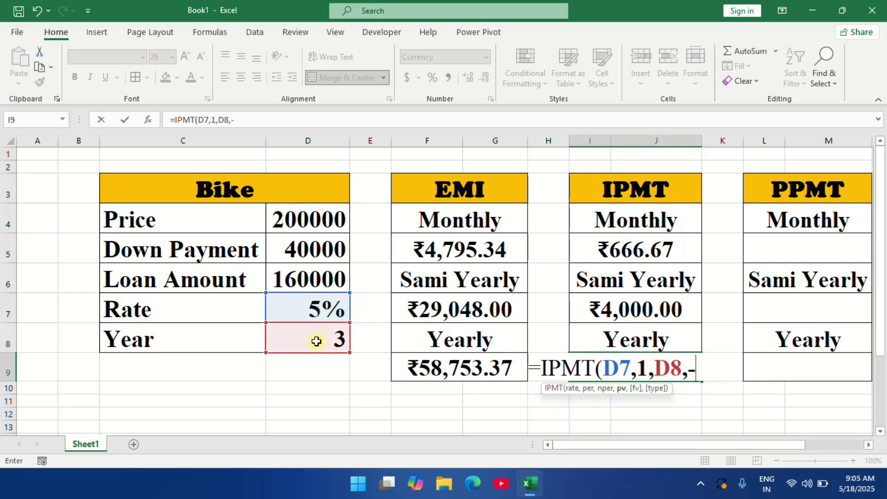
click(290, 279)
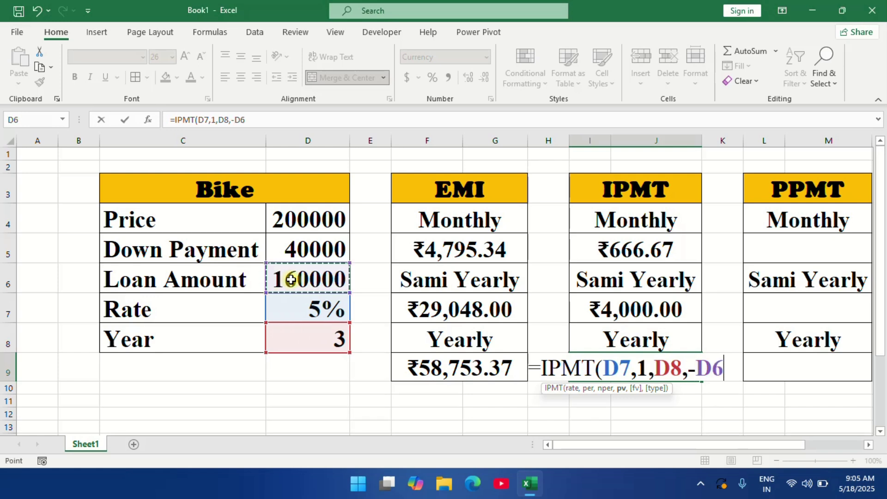
text())
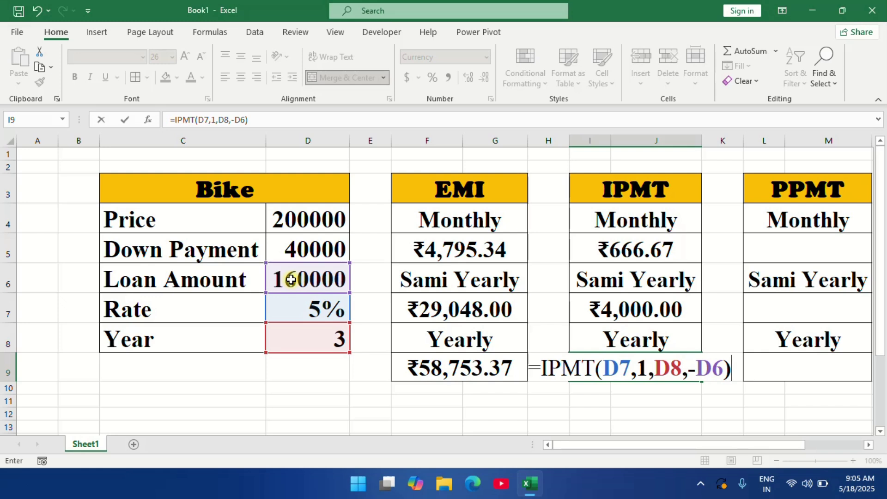
key(Return)
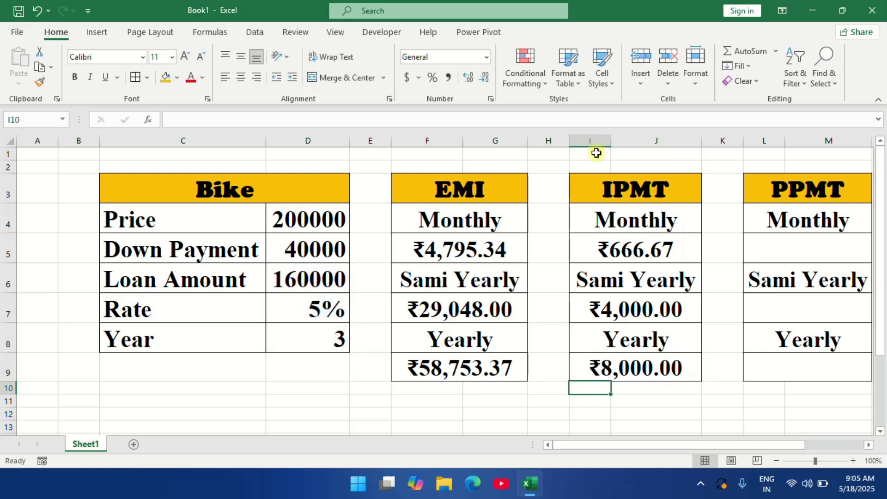
Calculate the first month's principal payment in L5, under PPMT Monthly, with the formula =PPMT(D7/12,1,D8*12,-D6)
click(787, 241)
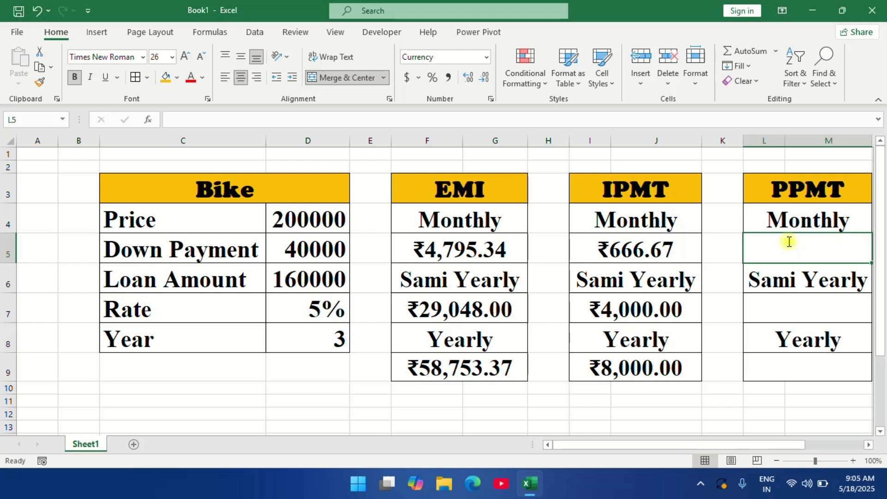
text(=pp)
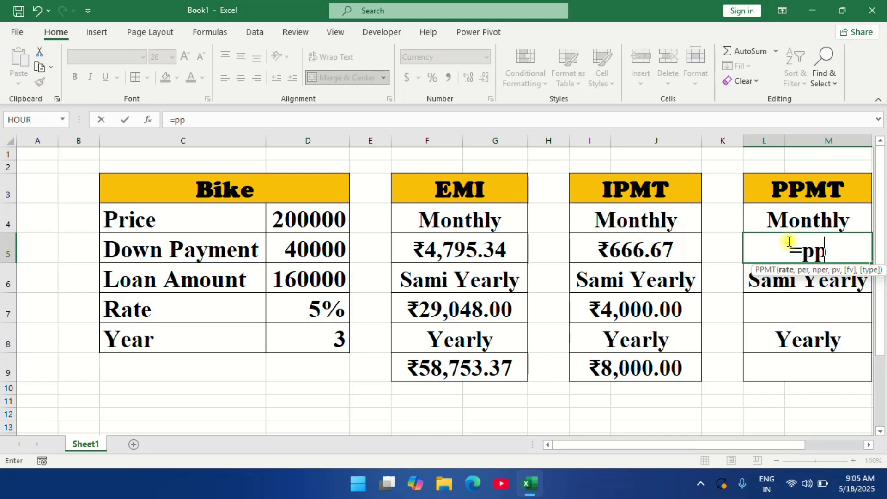
key(Tab)
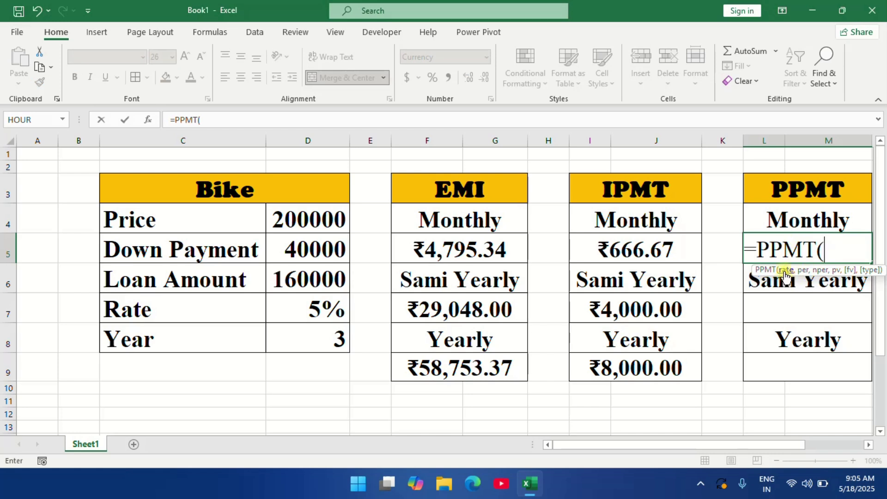
click(306, 314)
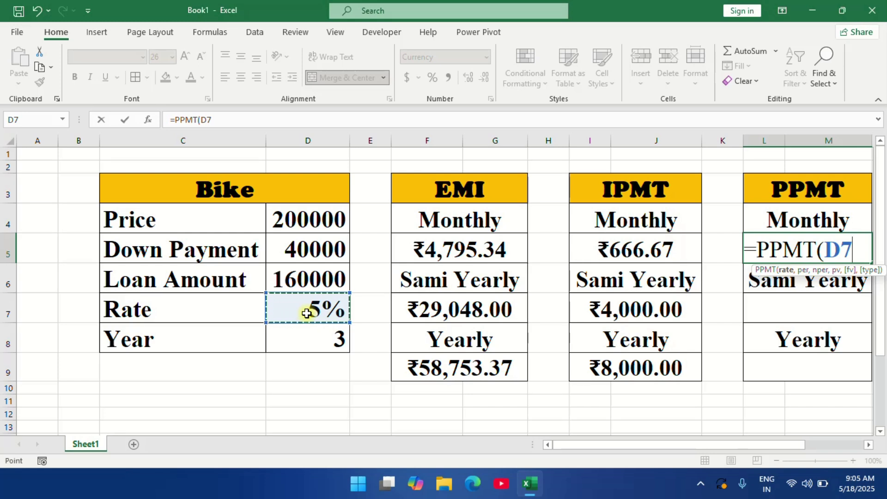
text(/12)
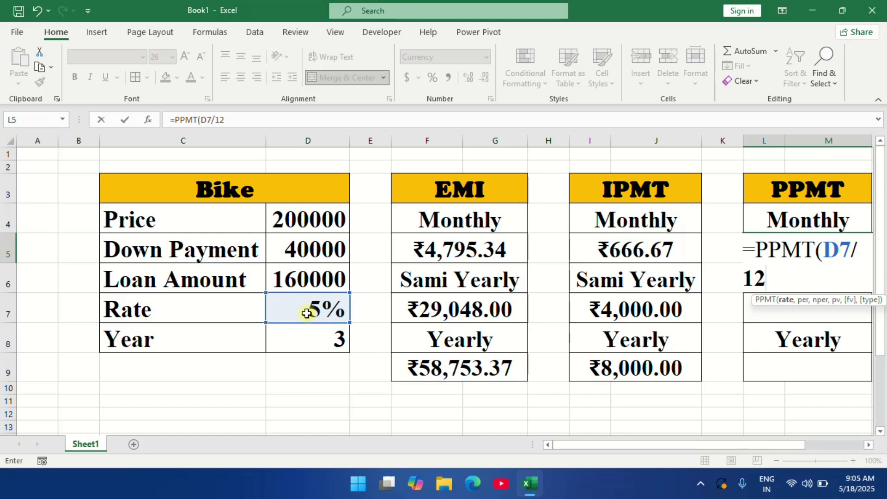
text(,1)
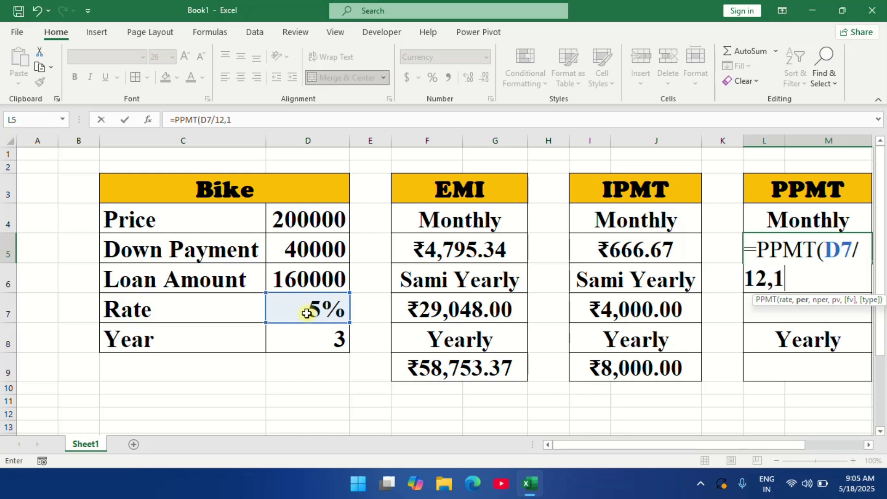
text(,)
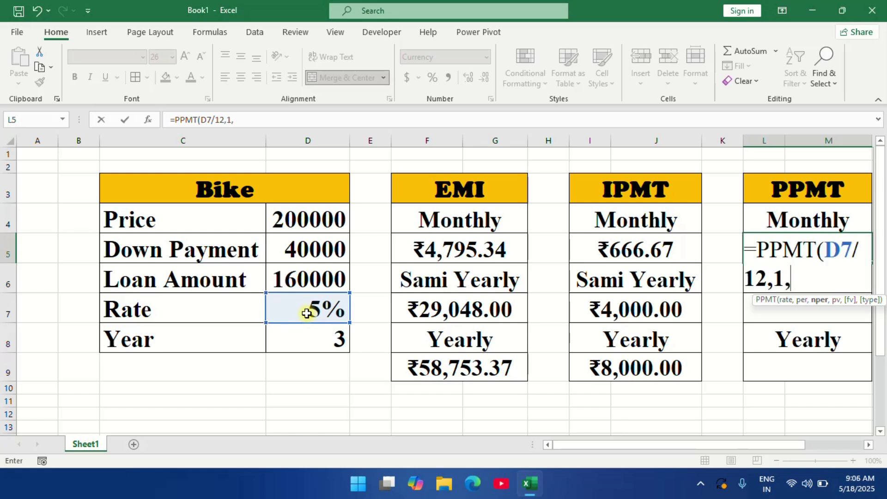
click(288, 342)
text(*12,-)
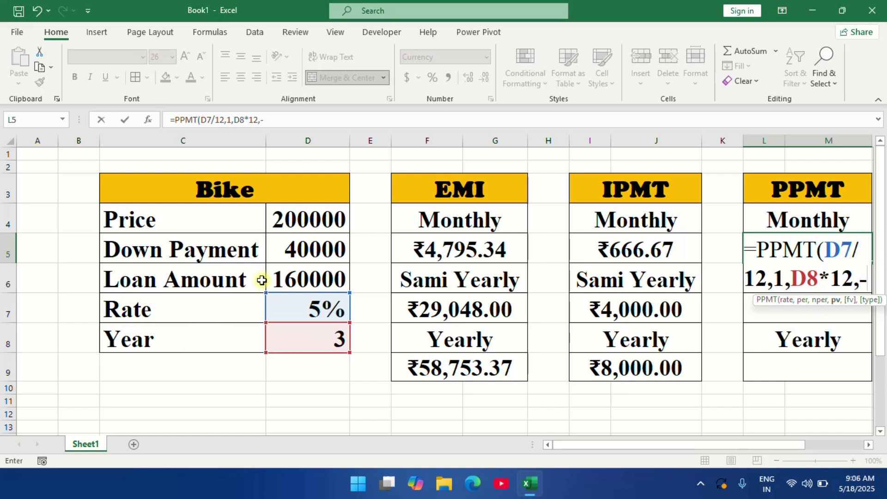
click(287, 280)
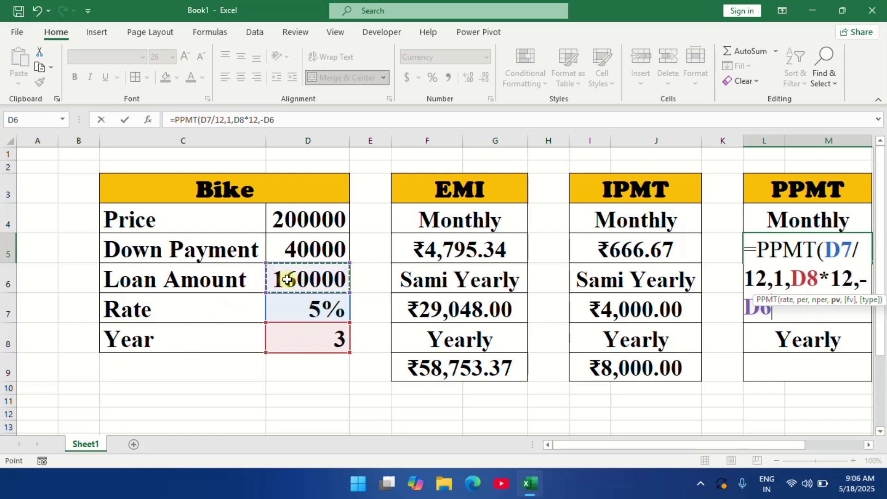
text())
key(Return)
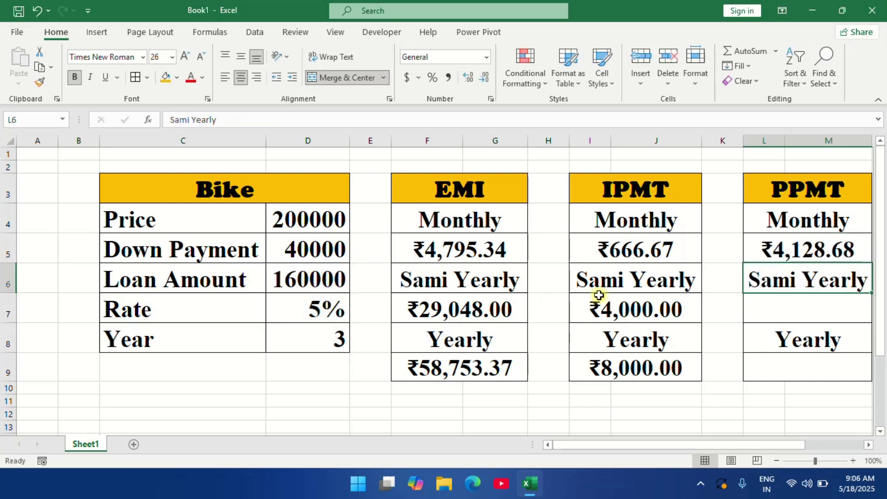
Calculate the first half-year's principal payment in L7, under PPMT Sami Yearly, with the formula =PPMT(D7/2,1,D8*2,-D6)
scroll(759, 326, right, 1)
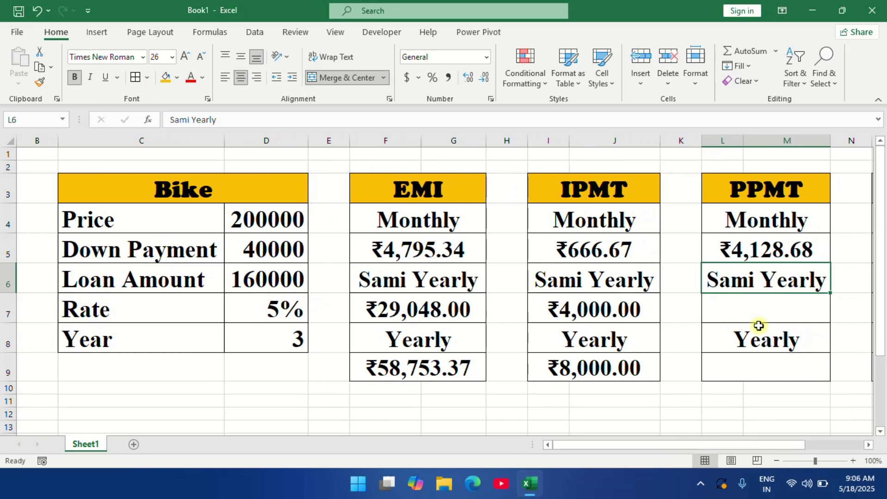
click(775, 309)
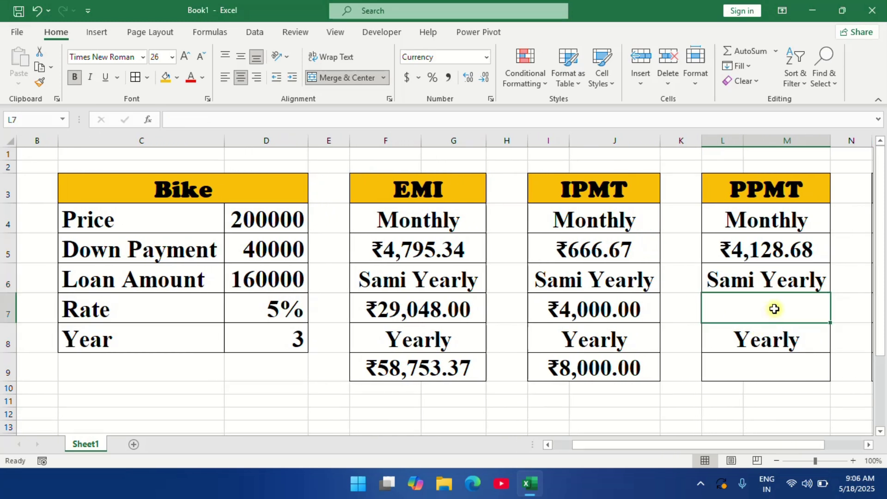
double_click(775, 309)
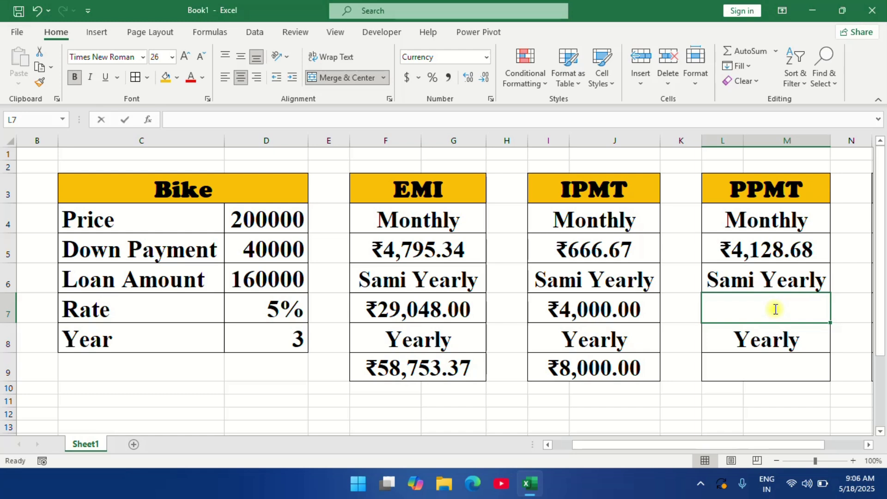
text(=)
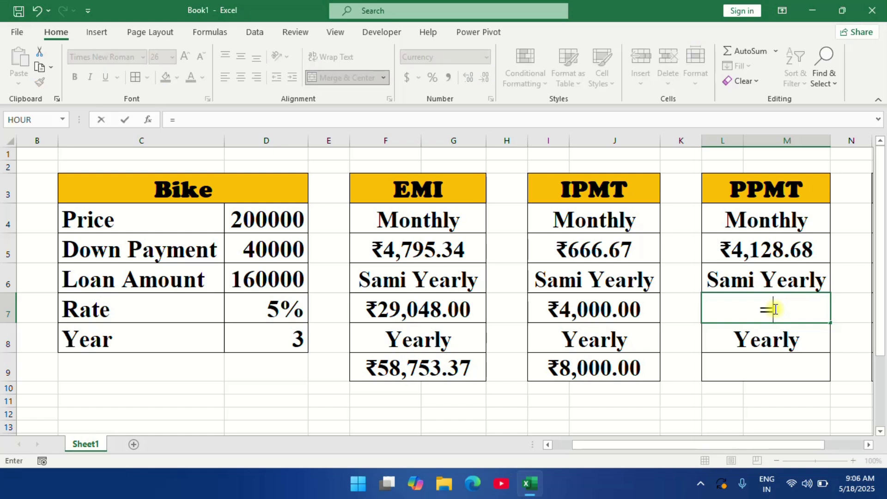
text(pp)
key(Tab)
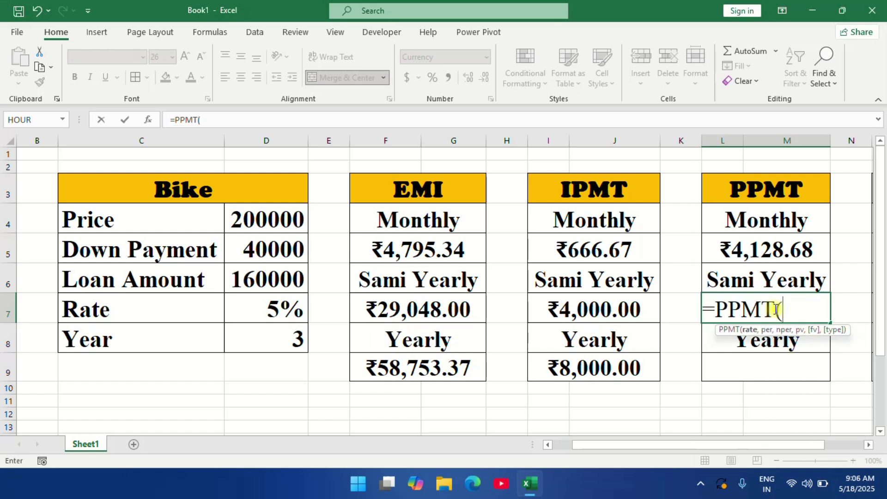
click(287, 308)
click(287, 309)
text(/2,)
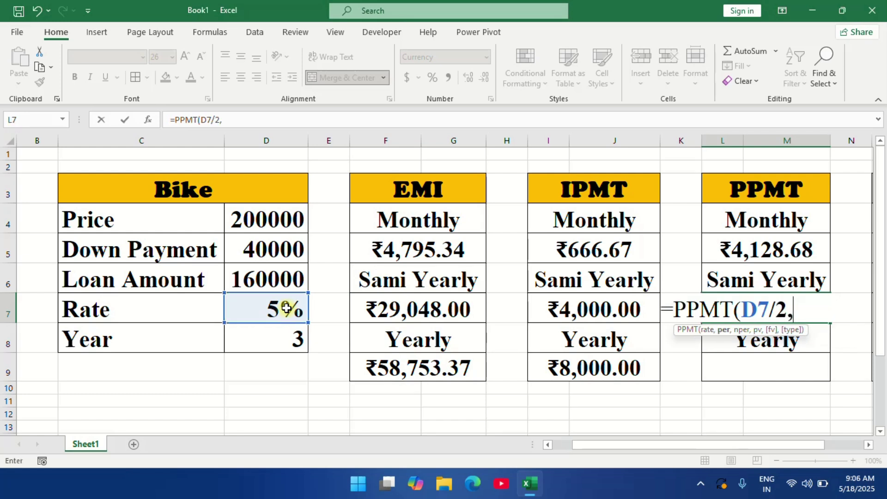
text(1,)
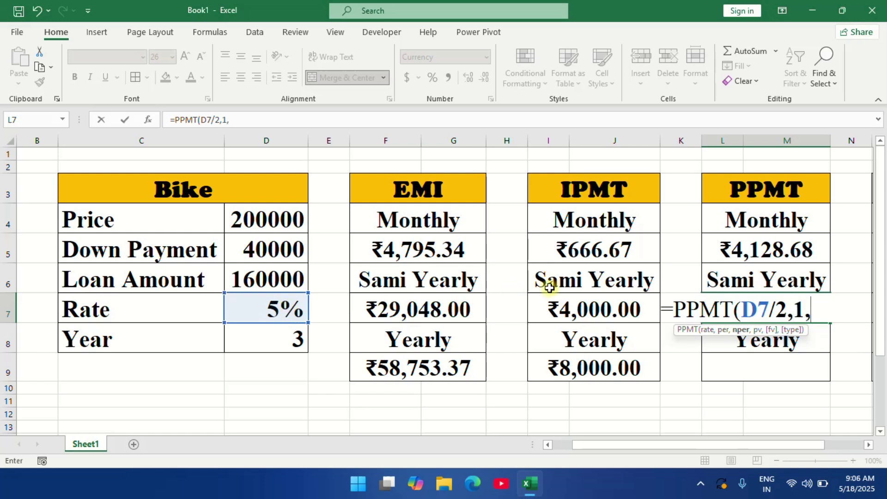
click(244, 342)
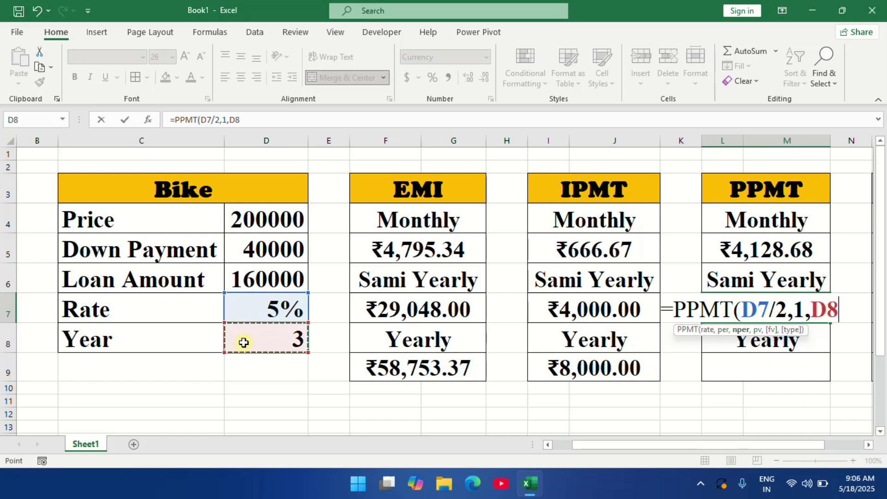
text(*)
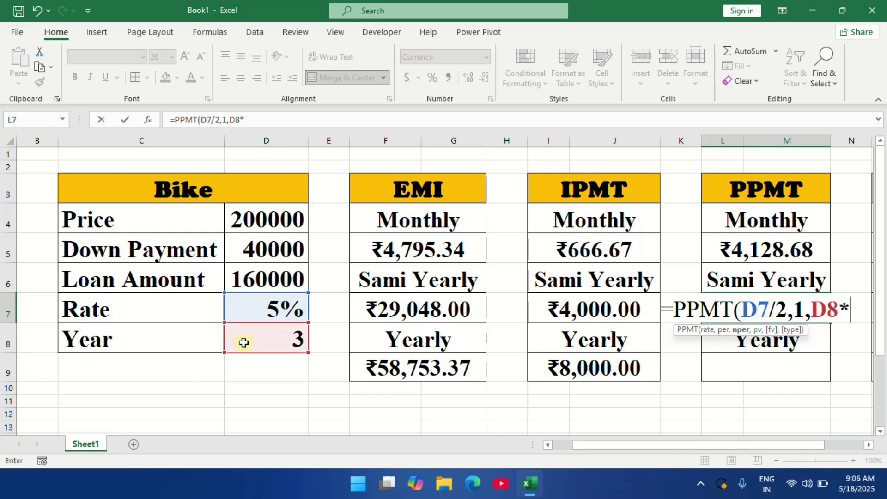
text(2,)
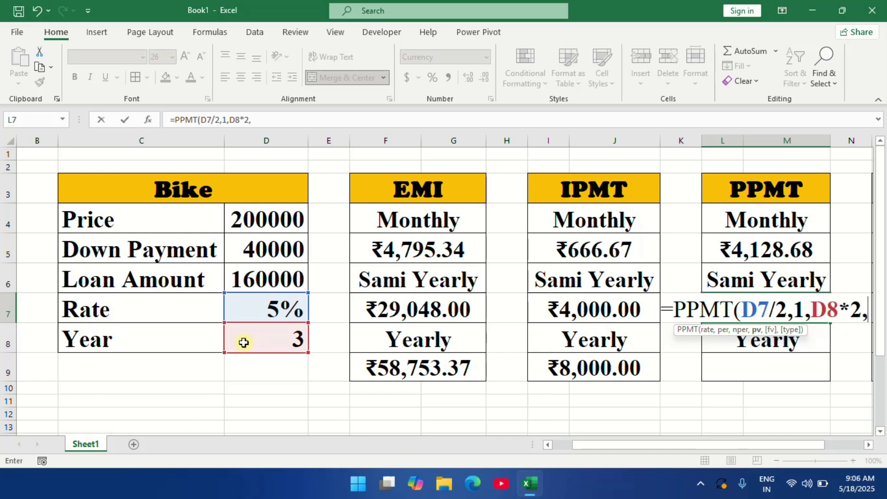
text(-)
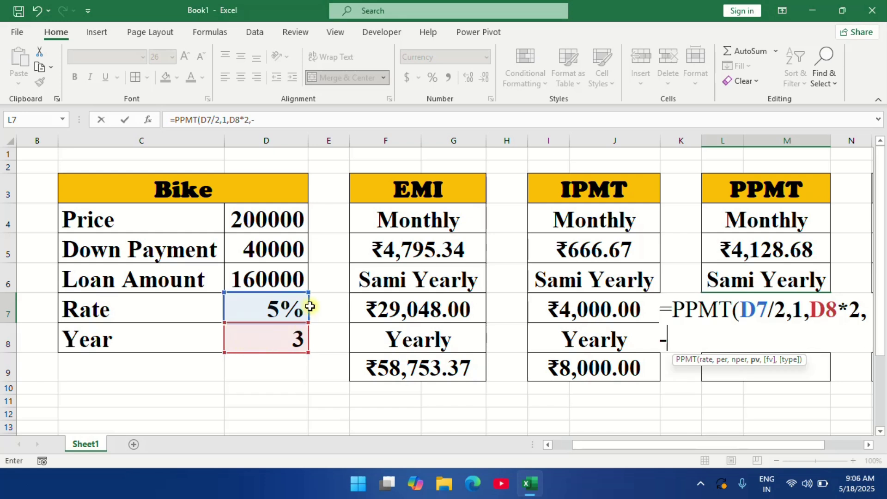
click(284, 281)
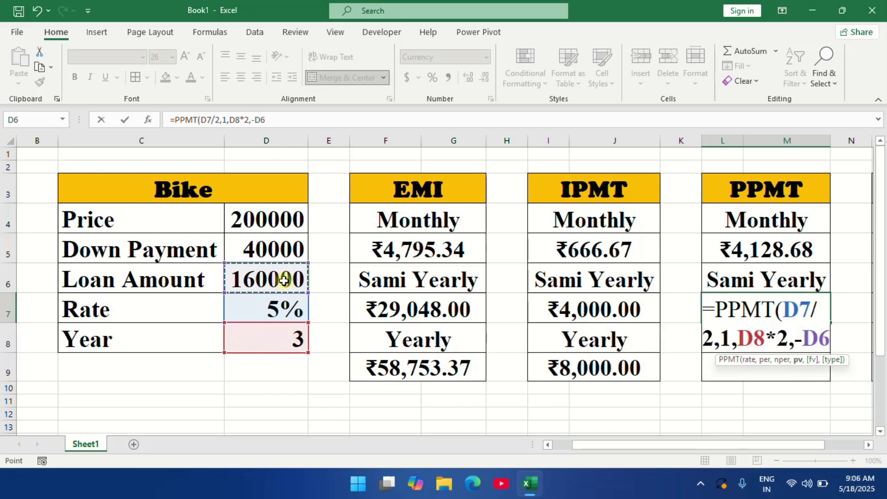
text())
key(Return)
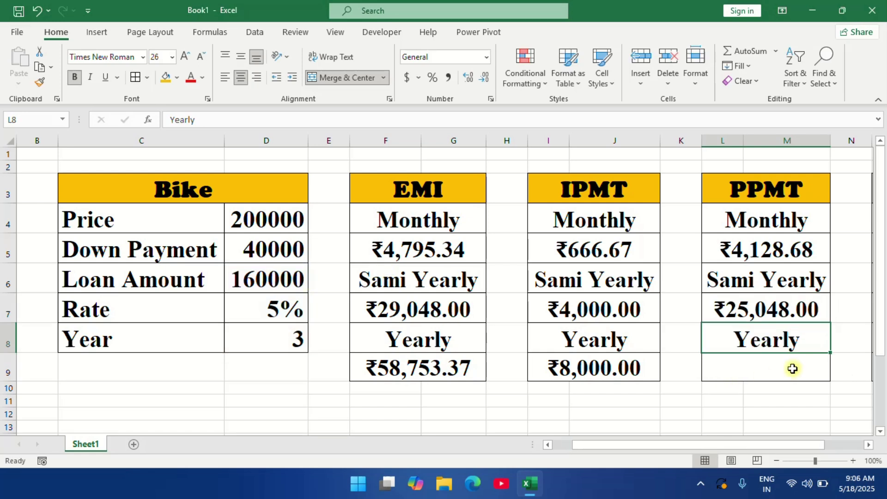
Calculate the first year's principal payment in L9, under PPMT Yearly, with the formula =PPMT(D7,1,D8,-D6)
click(764, 373)
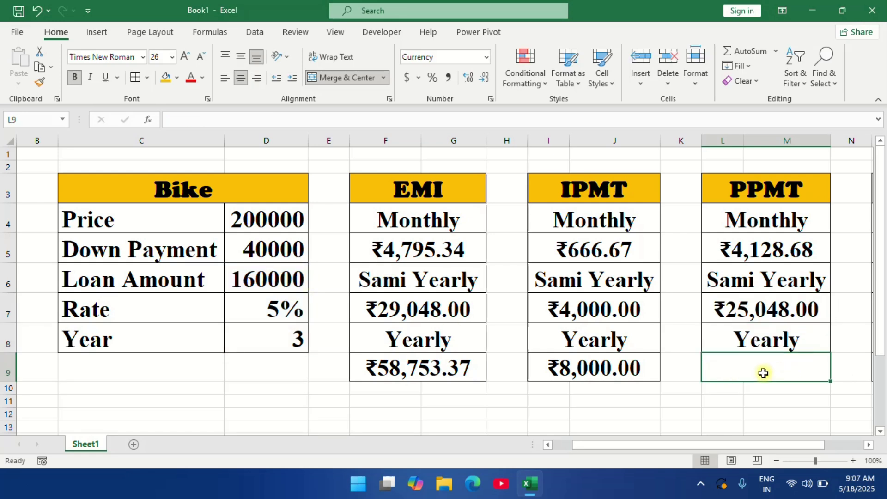
text(=pp)
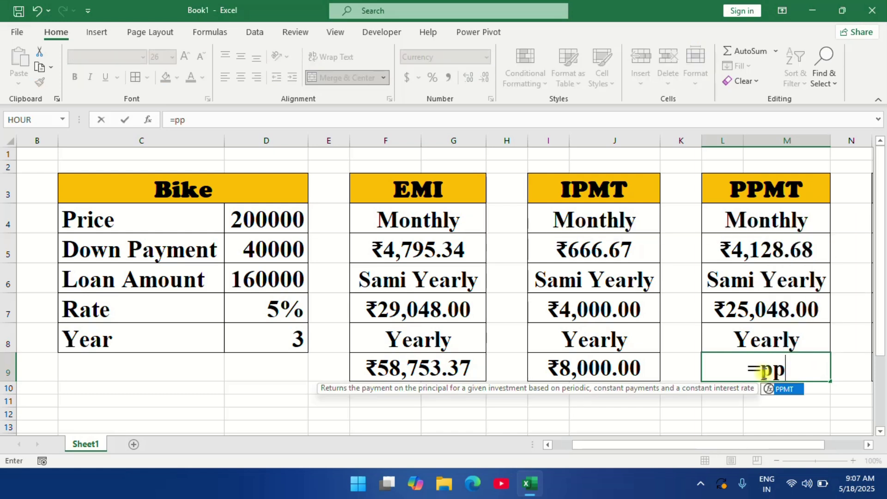
key(Tab)
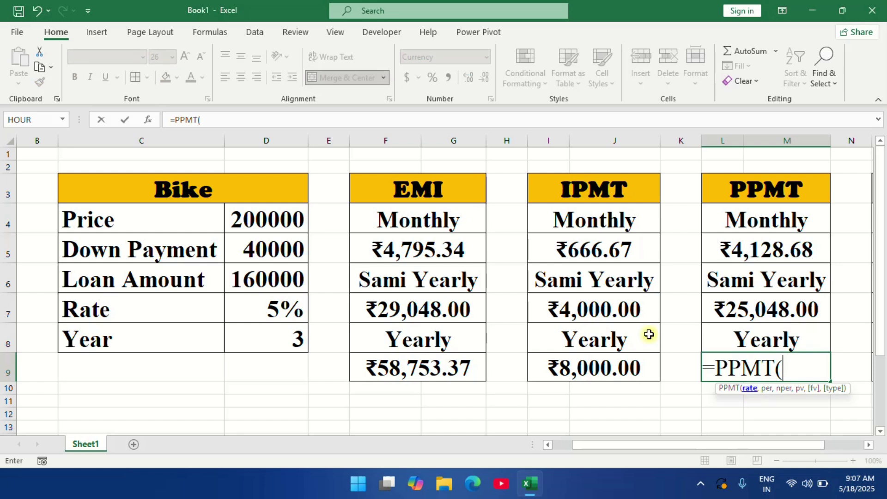
click(291, 309)
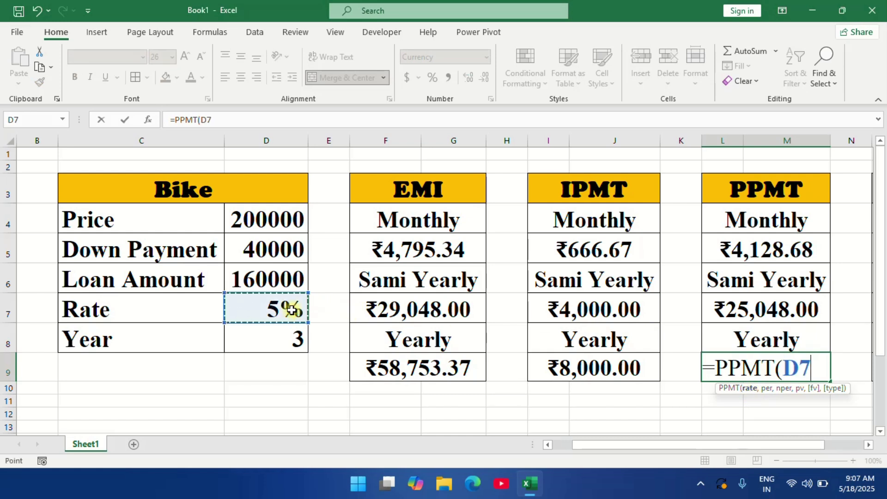
text(,)
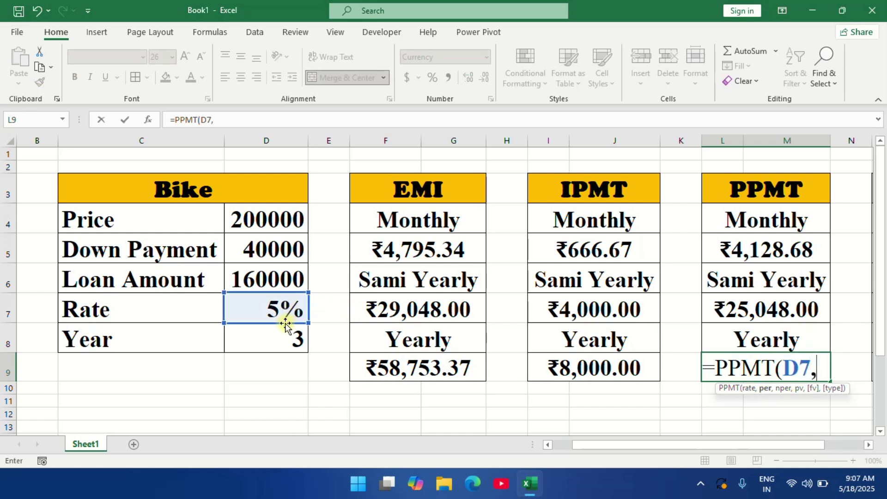
text(1)
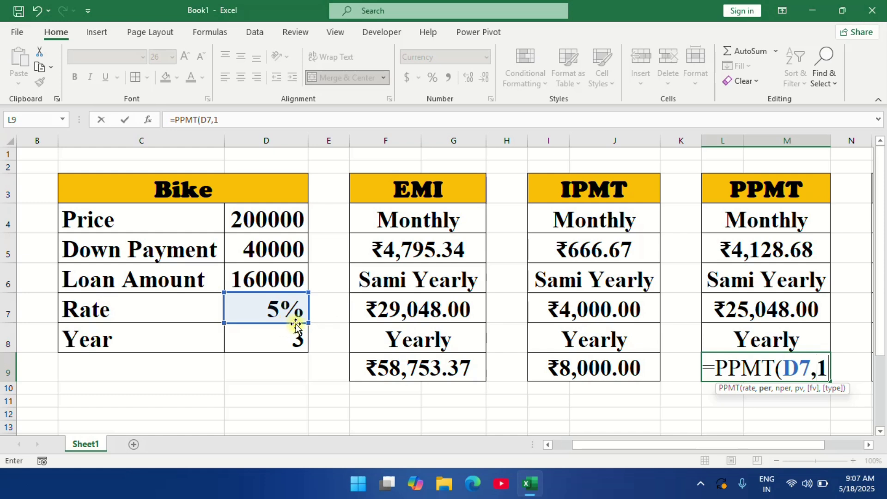
text(,)
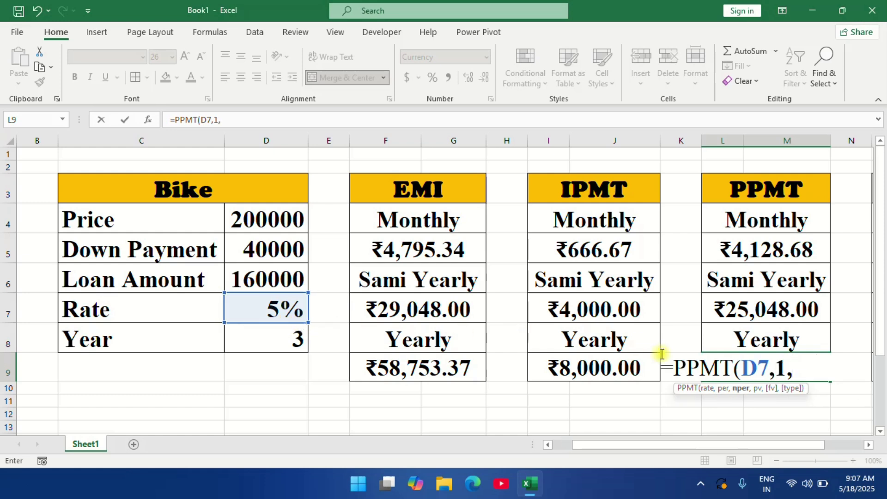
click(280, 347)
text(,)
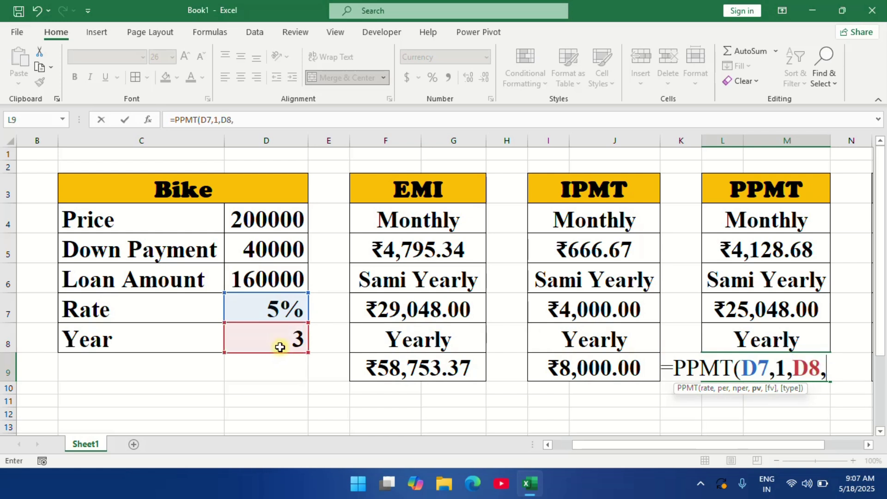
text(-)
click(274, 278)
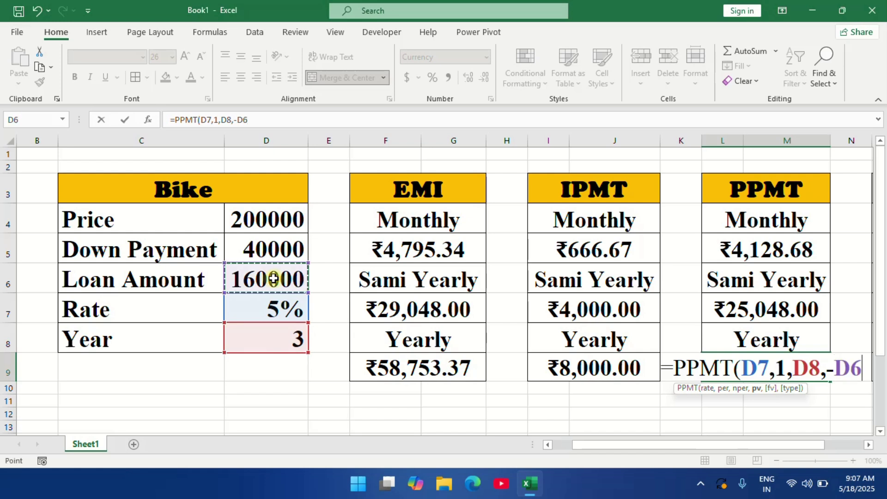
text())
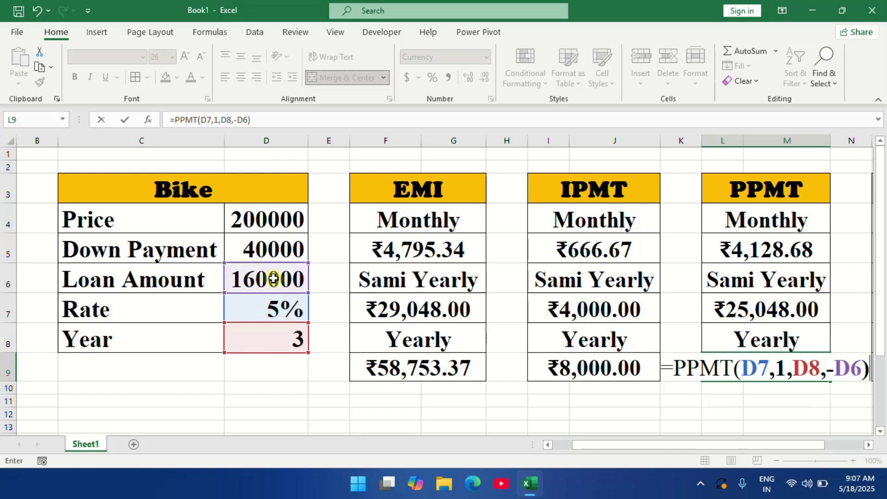
key(Return)
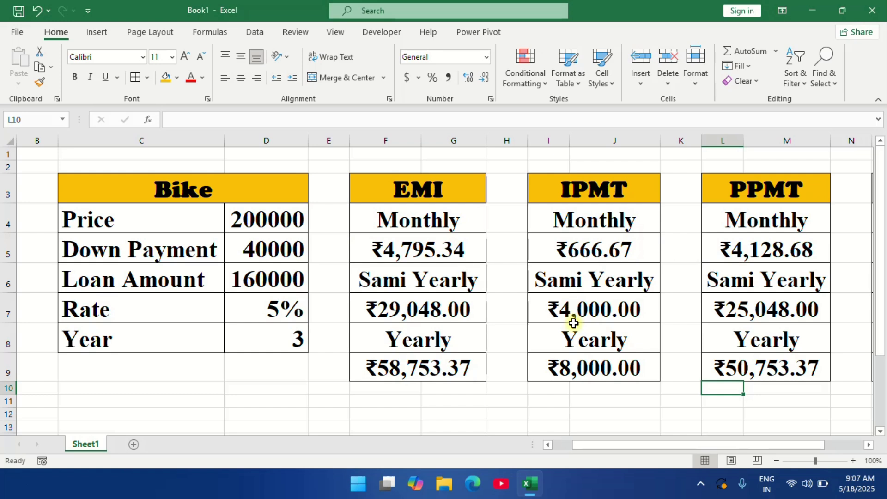
click(762, 247)
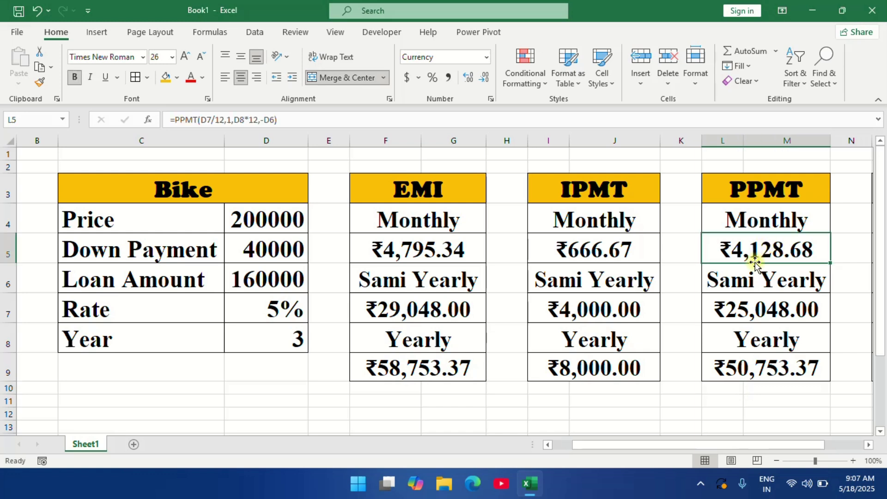
click(741, 309)
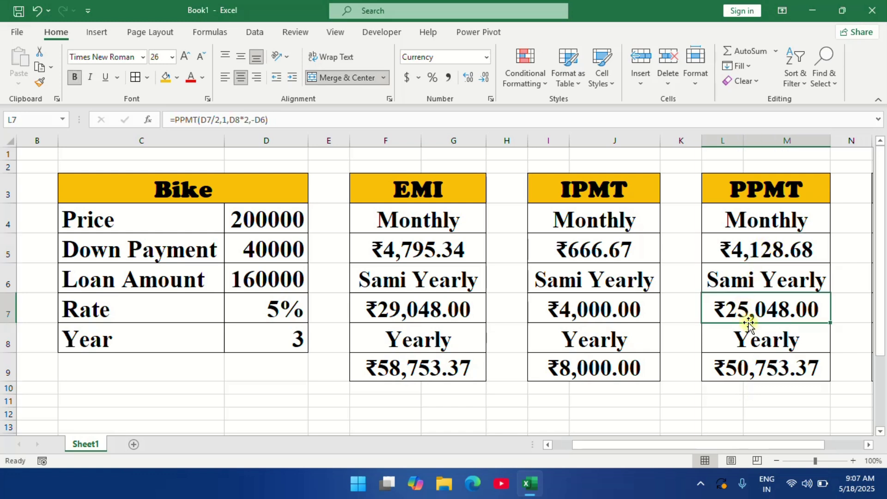
click(770, 366)
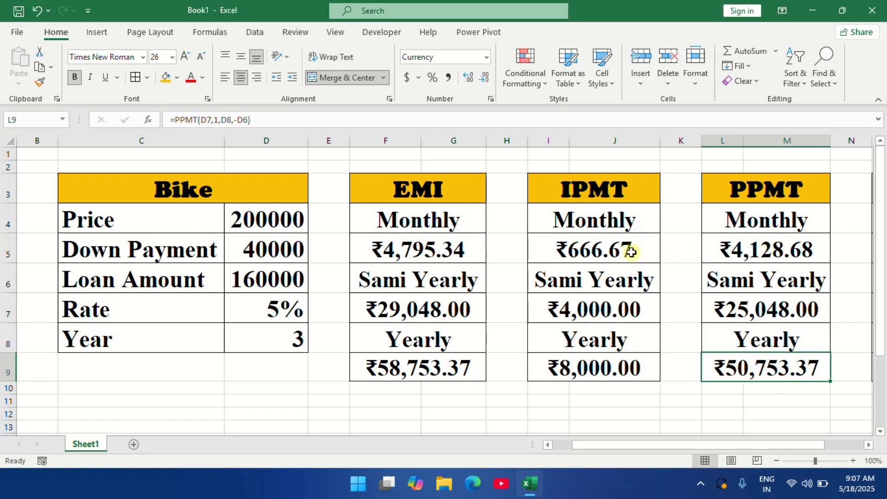
Add the monthly interest and principal payments in O5, under Monthly in the second EMI table, with the formula =I5+L5
scroll(474, 249, right, 1)
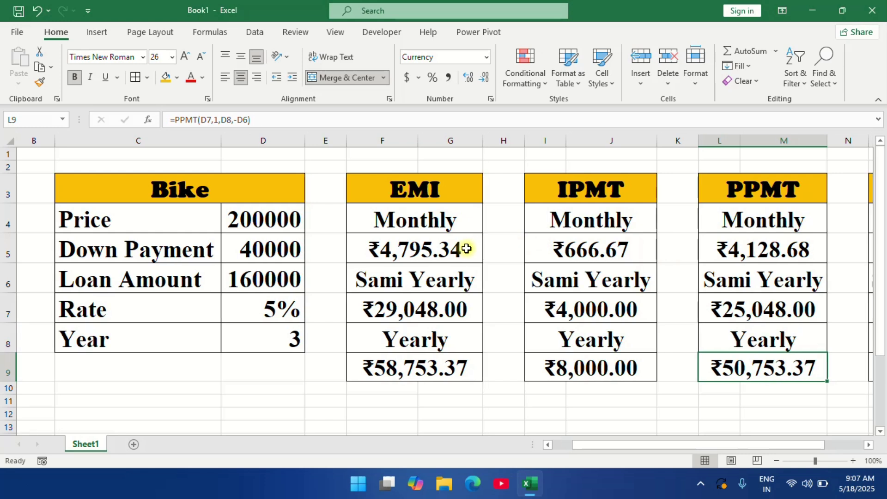
scroll(466, 248, right, 5)
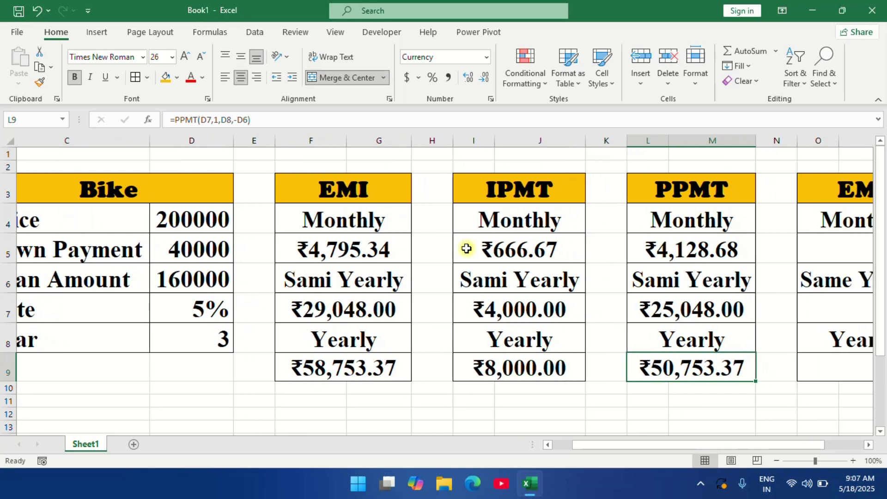
scroll(466, 249, right, 1)
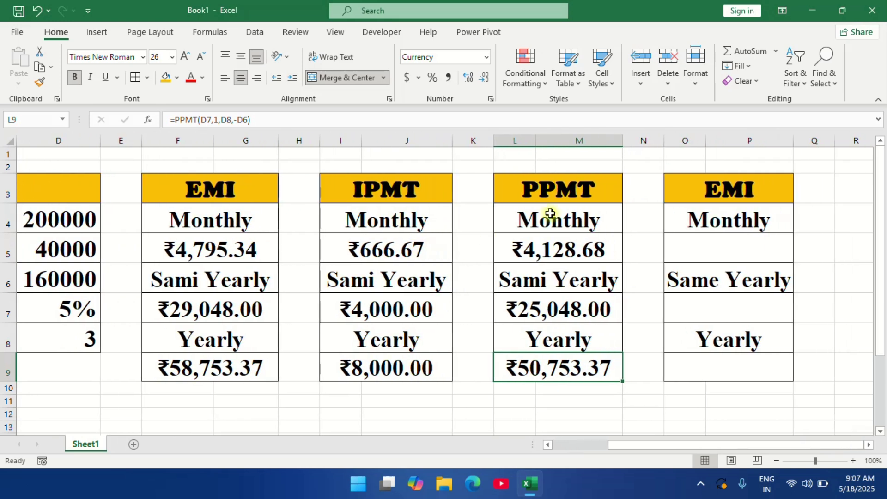
click(728, 241)
text(=)
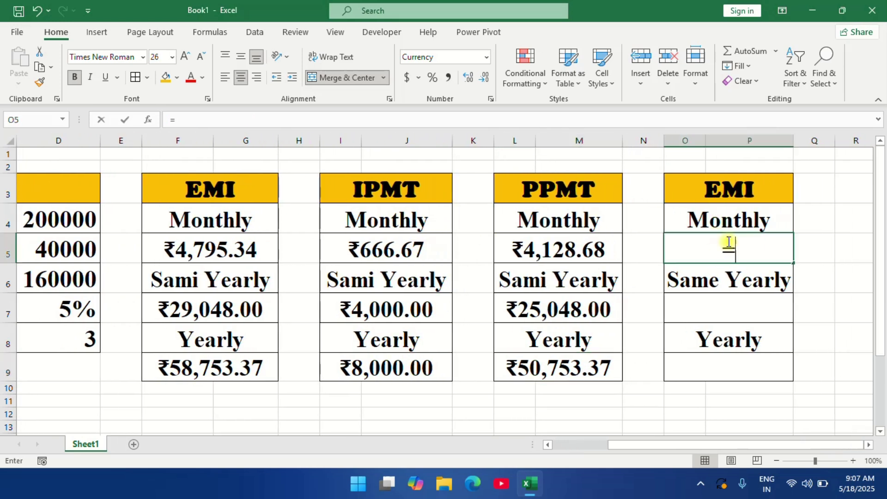
click(404, 249)
text(+)
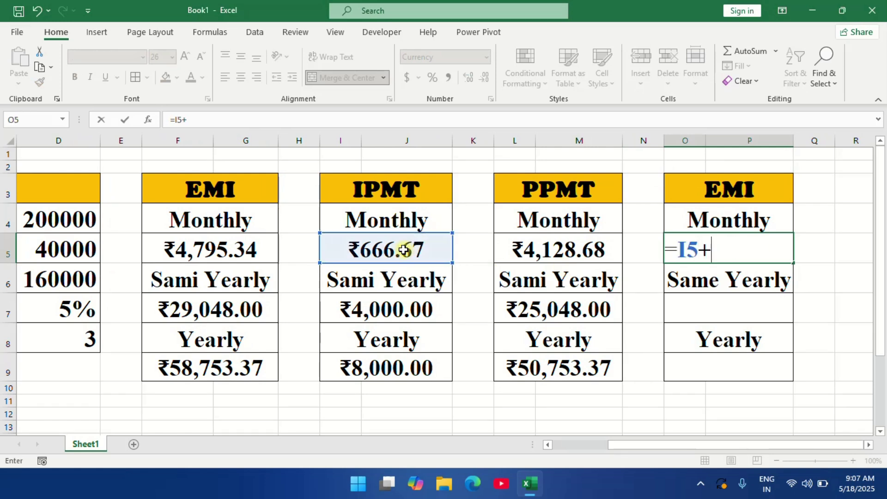
click(522, 254)
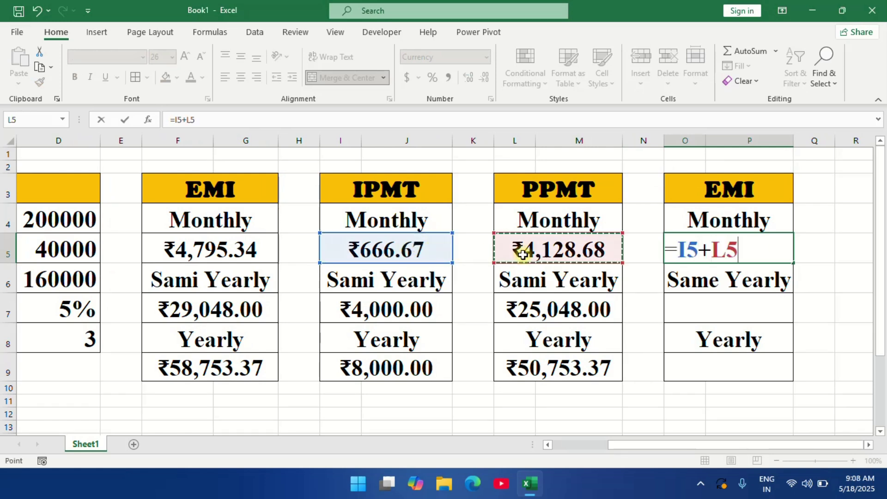
key(Return)
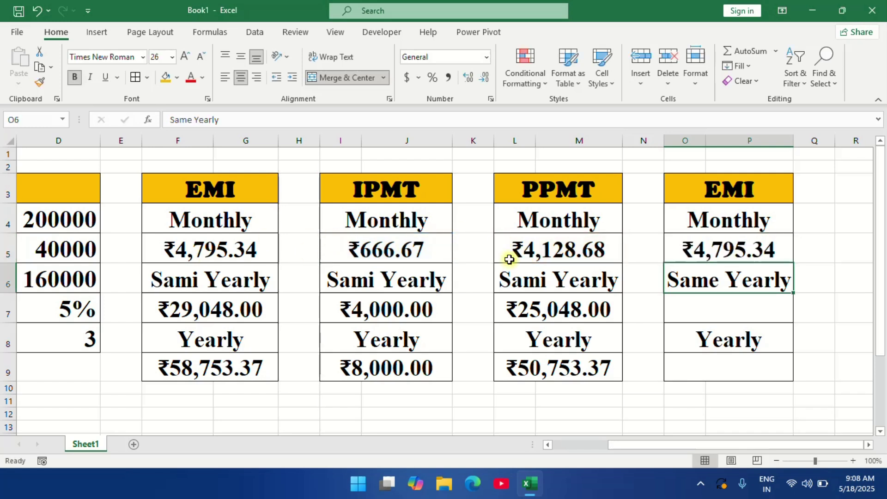
Add the half-yearly interest and principal payments in O7, under Same Yearly in the second EMI table, with =I7+L7, and compare it with F7
click(707, 302)
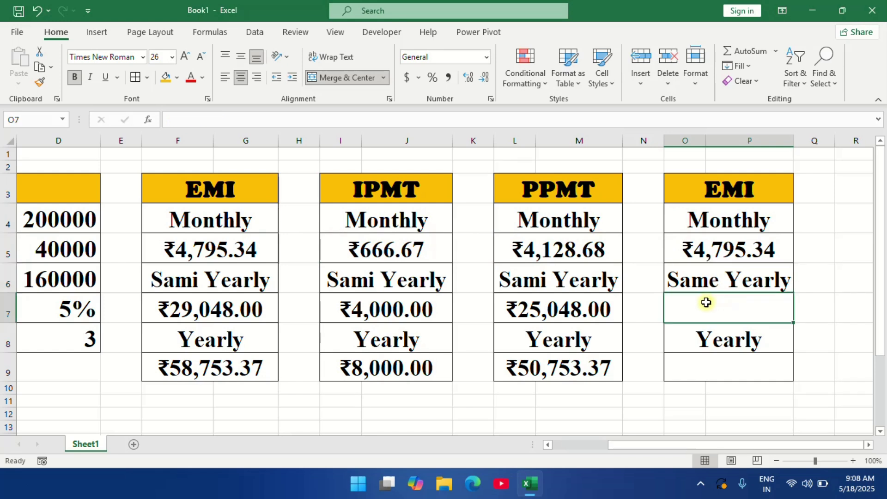
text(=)
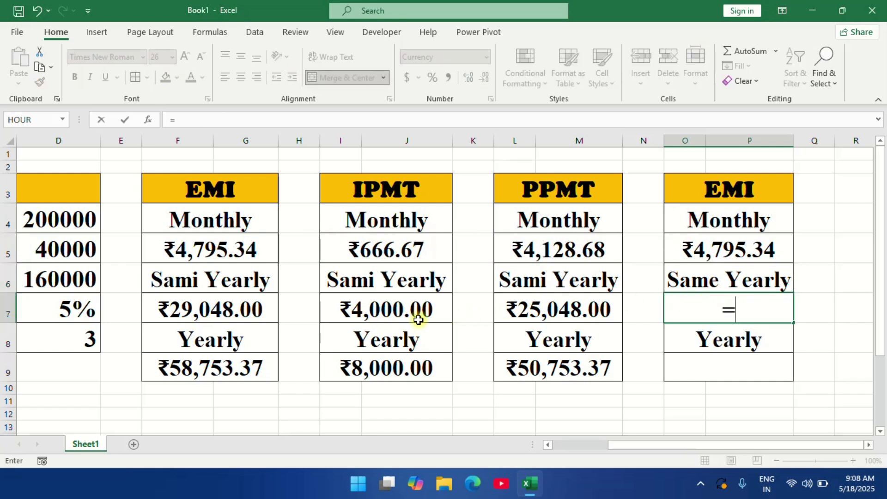
click(385, 313)
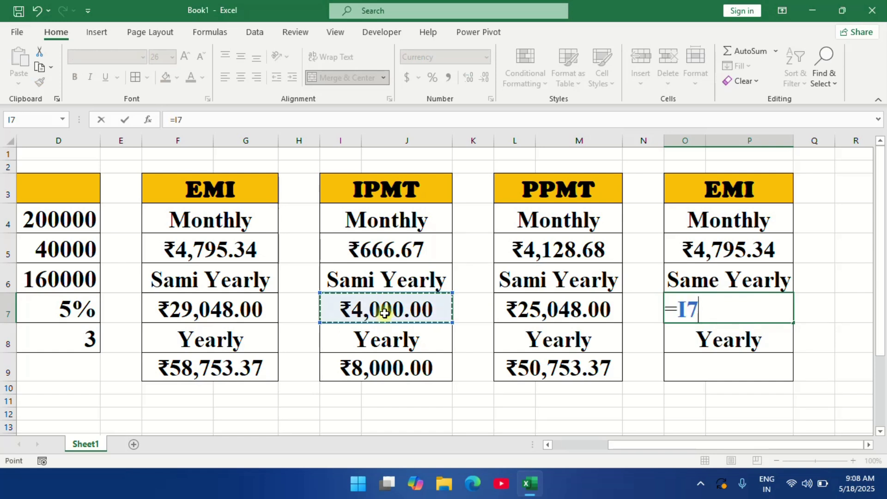
text(+)
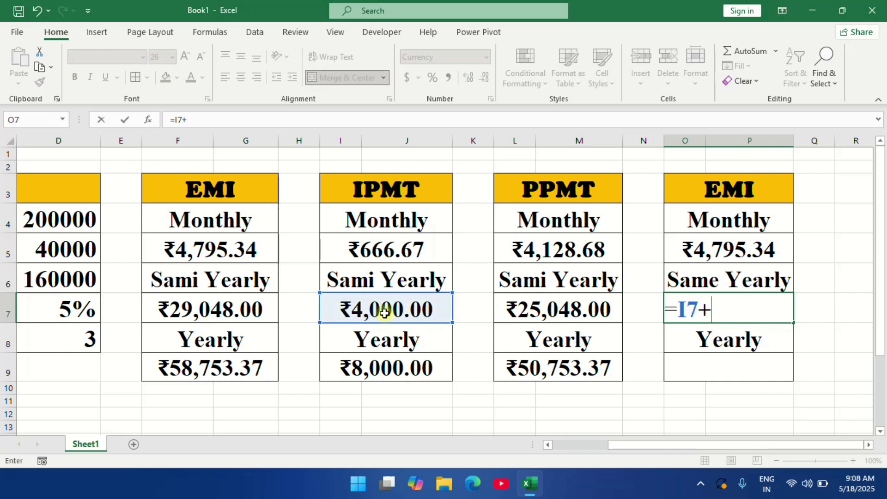
click(549, 313)
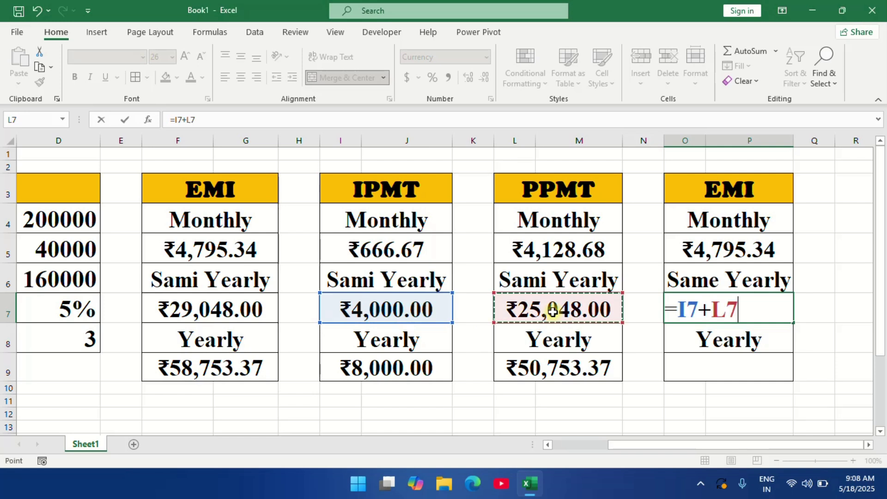
key(Return)
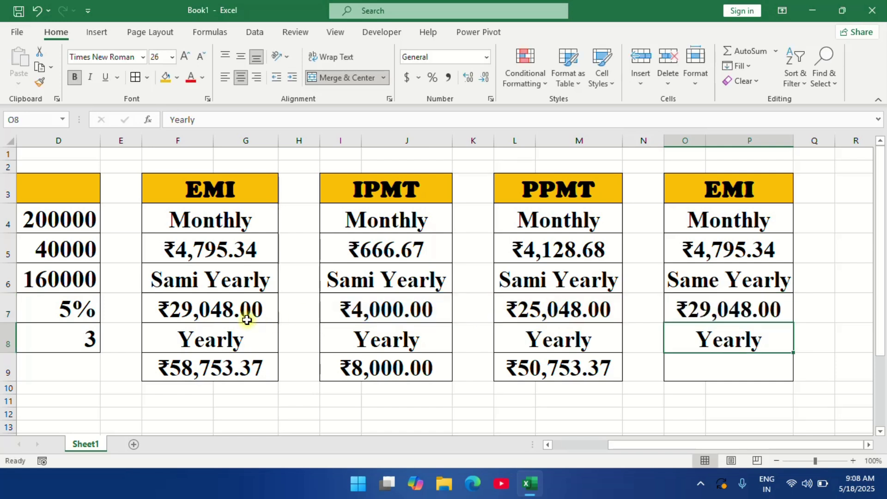
click(209, 311)
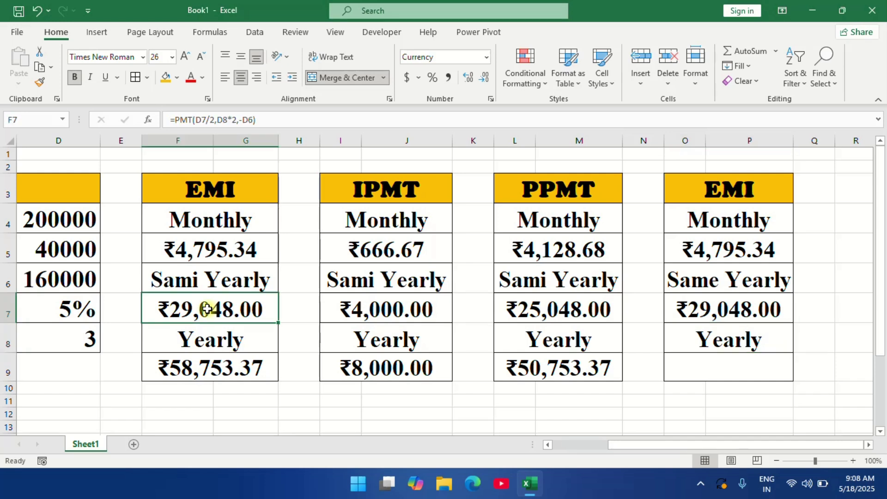
click(754, 308)
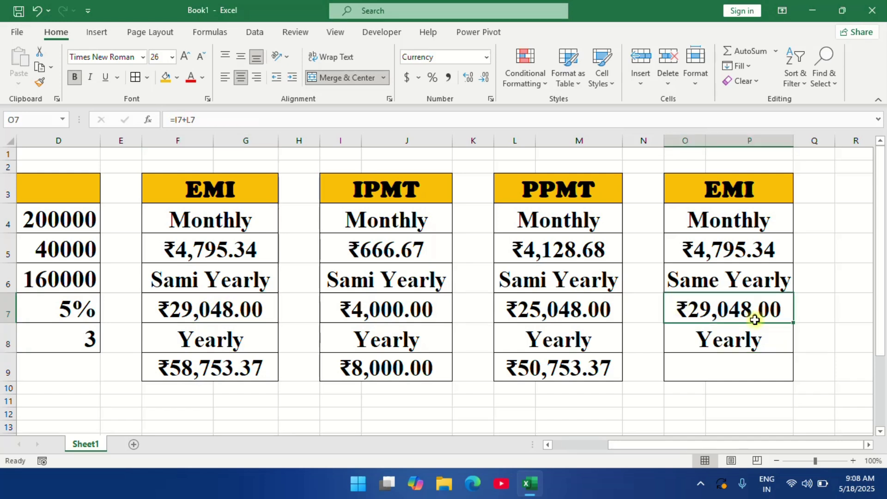
Add the yearly interest and principal payments in O9, under Yearly in the second EMI table, with the formula =I9+L9
click(725, 374)
text(=)
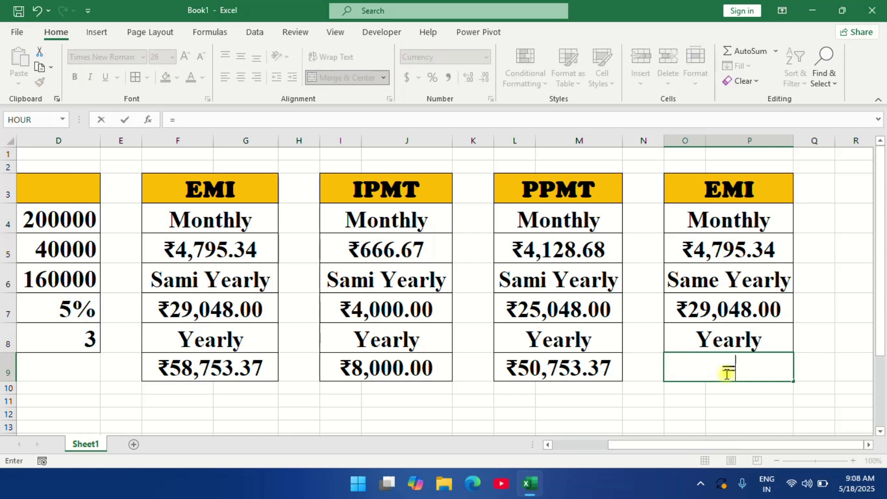
click(403, 367)
text(+)
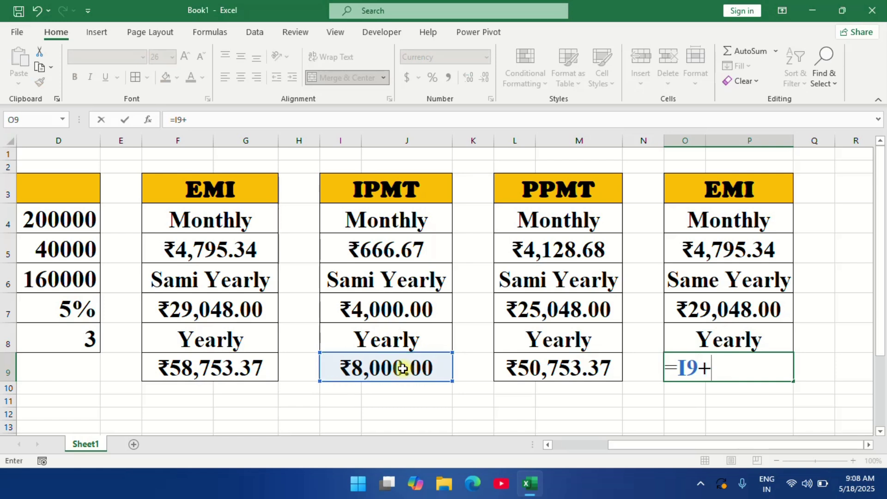
click(549, 373)
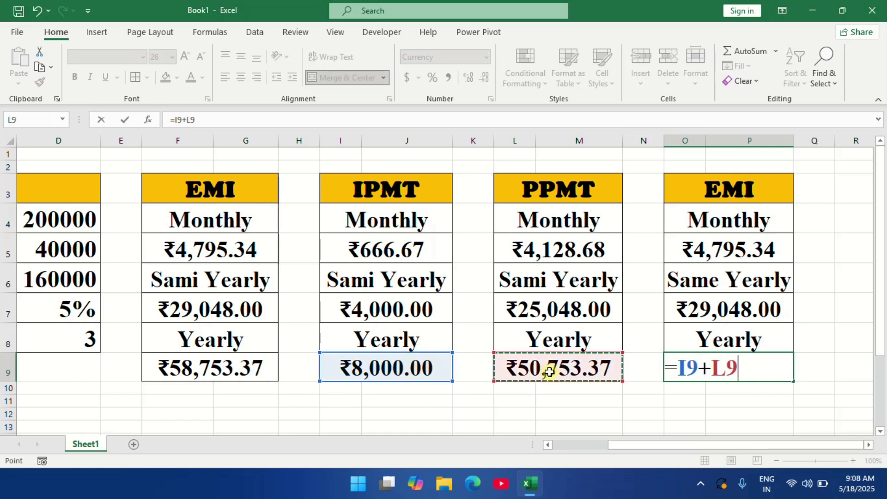
key(Return)
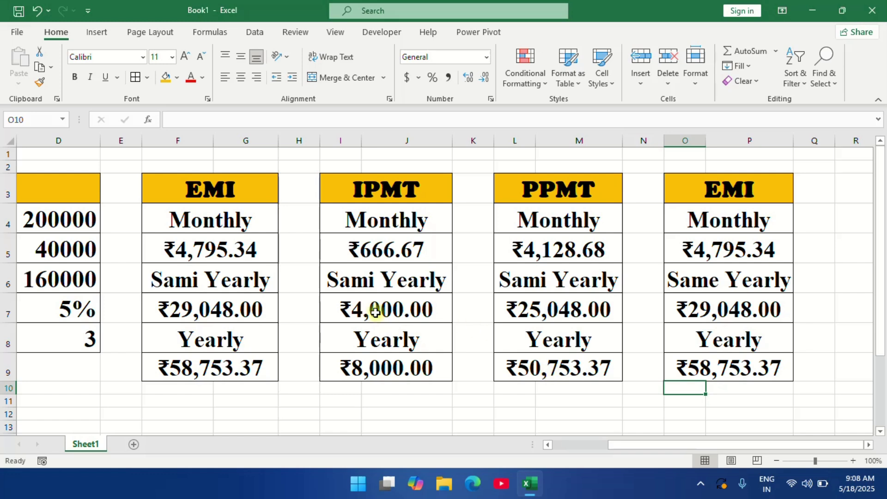